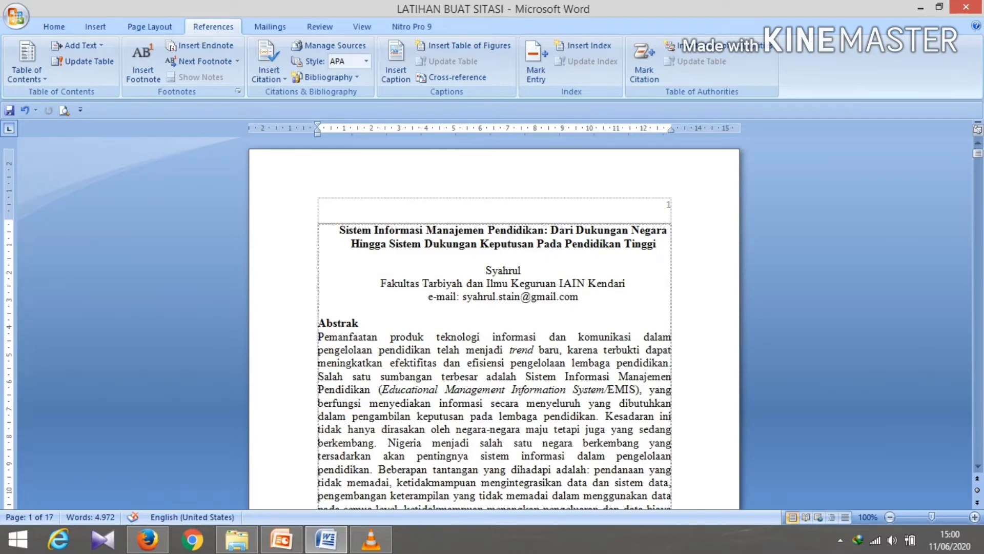
# Place the insertion point before the full stop ending the first Pendahuluan paragraph and check the available citation styles, keeping APA
pyautogui.scroll(-10, 494, 328)
pyautogui.scroll(-6, 494, 328)
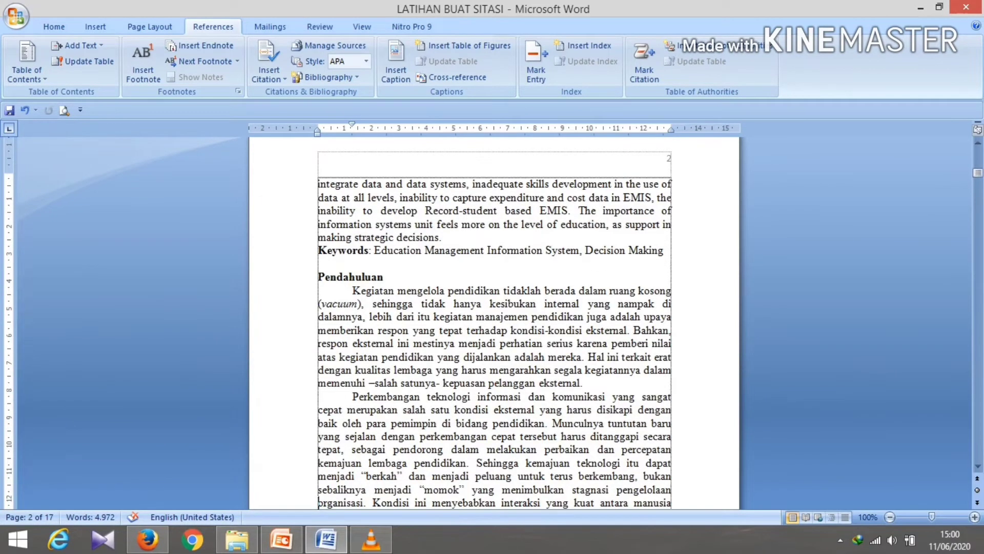
pyautogui.click(361, 290)
pyautogui.click(353, 290)
pyautogui.click(580, 383)
pyautogui.click(366, 62)
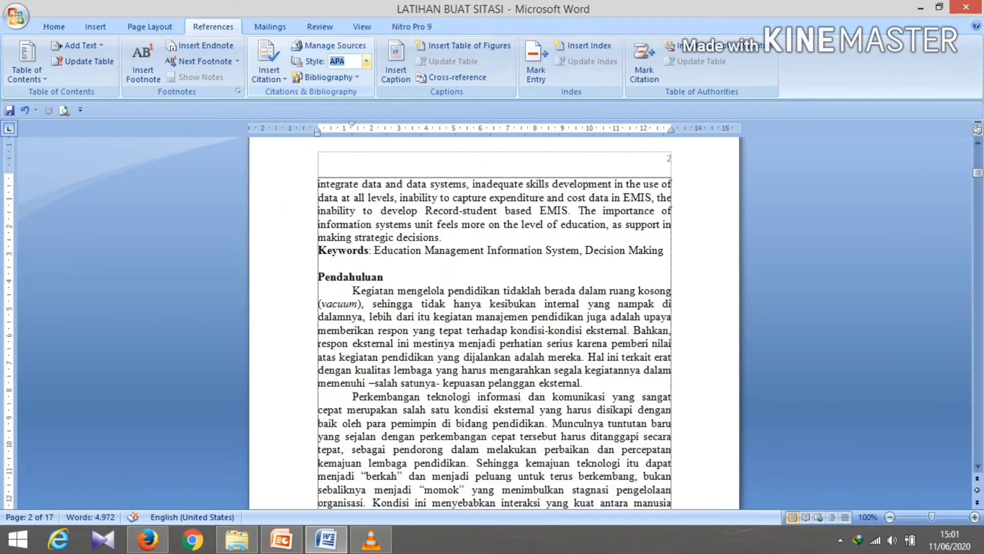
pyautogui.click(366, 61)
pyautogui.click(366, 62)
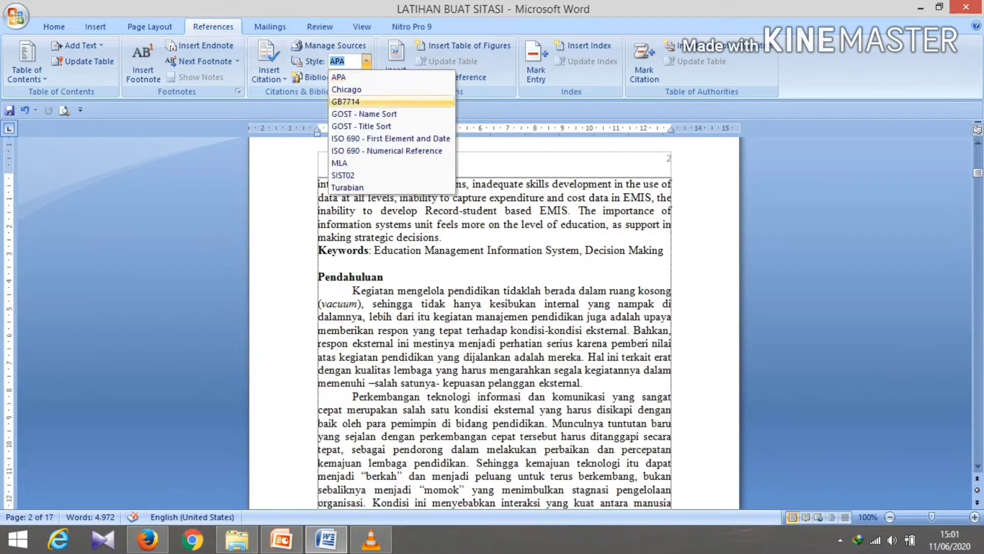
pyautogui.press('Escape')
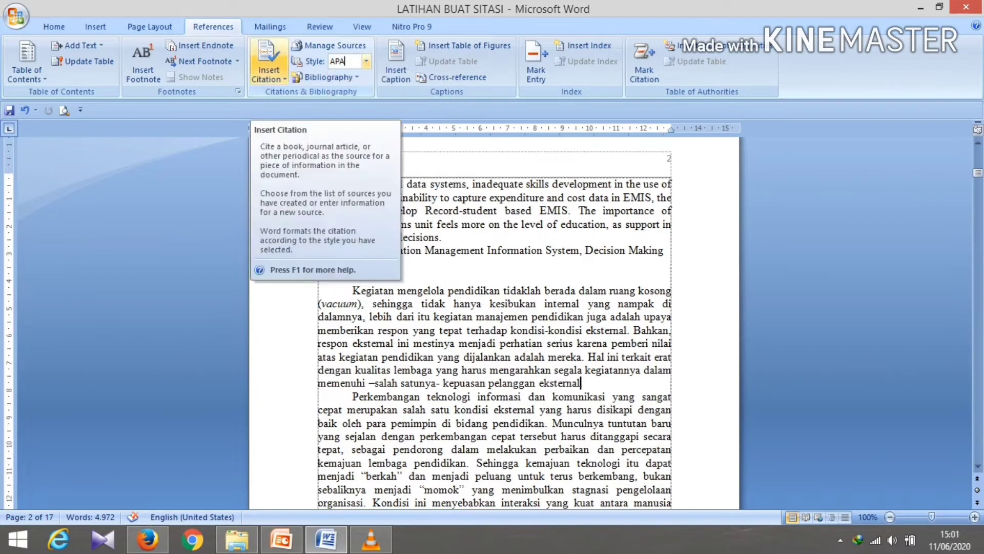
# Start a new citation source at the insertion point and set its type to Journal Article
pyautogui.click(268, 72)
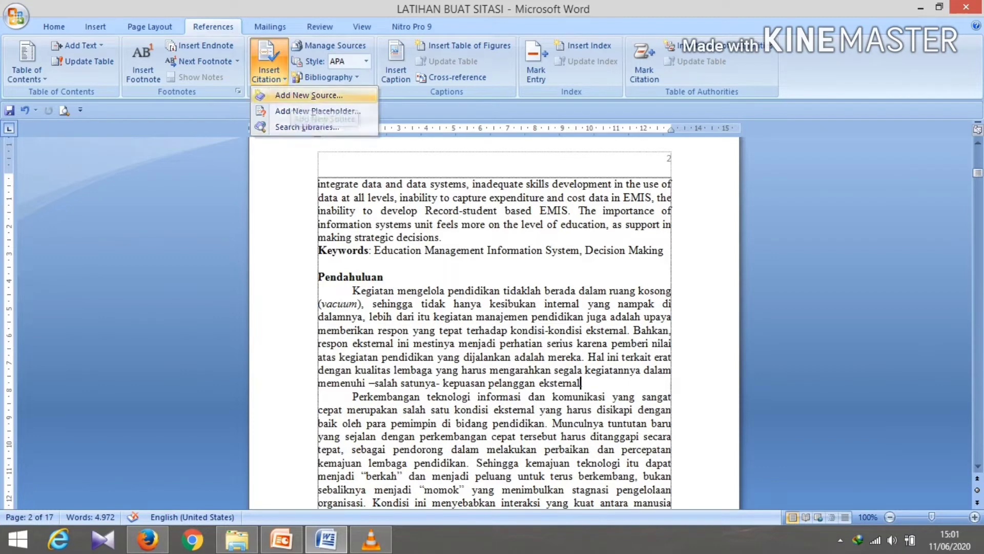
pyautogui.click(302, 96)
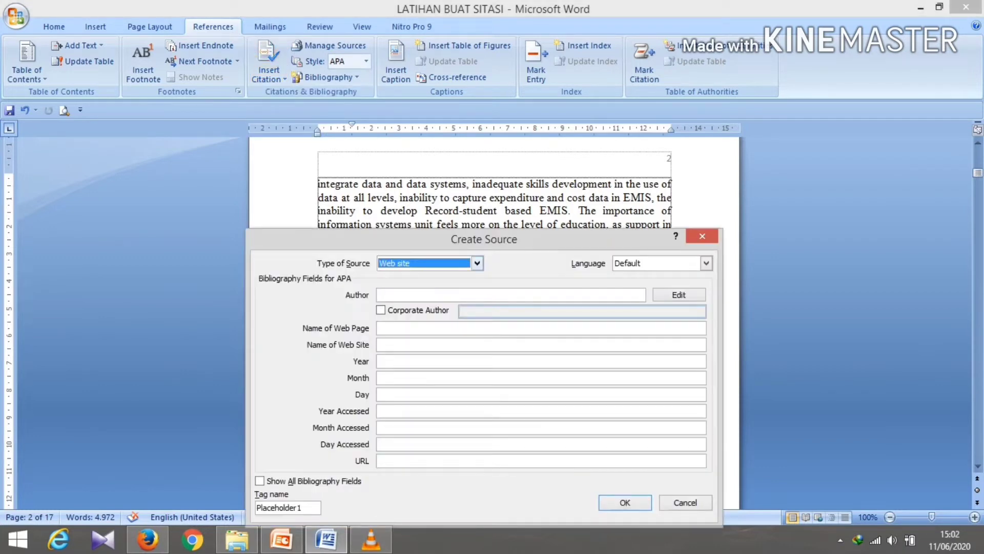
pyautogui.click(476, 263)
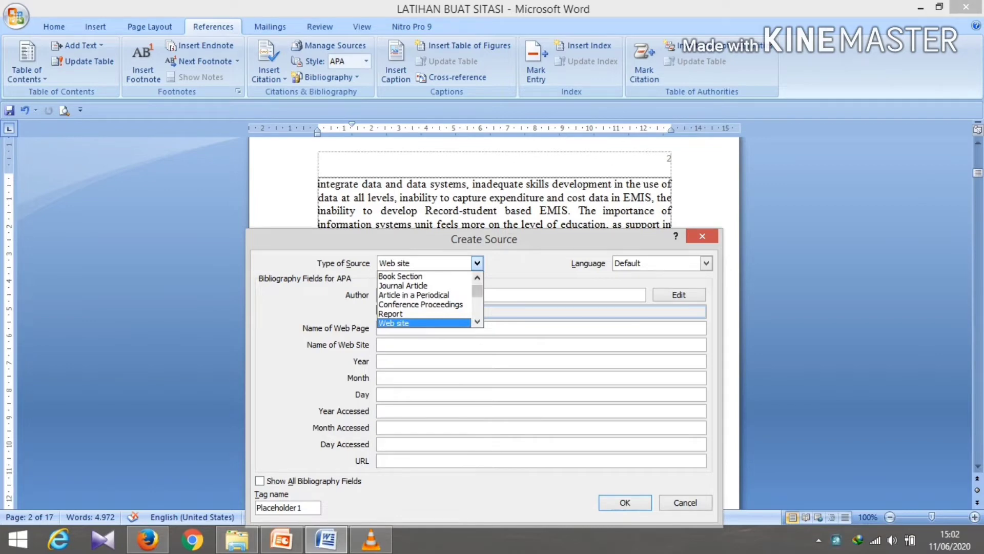
pyautogui.scroll(1, 424, 300)
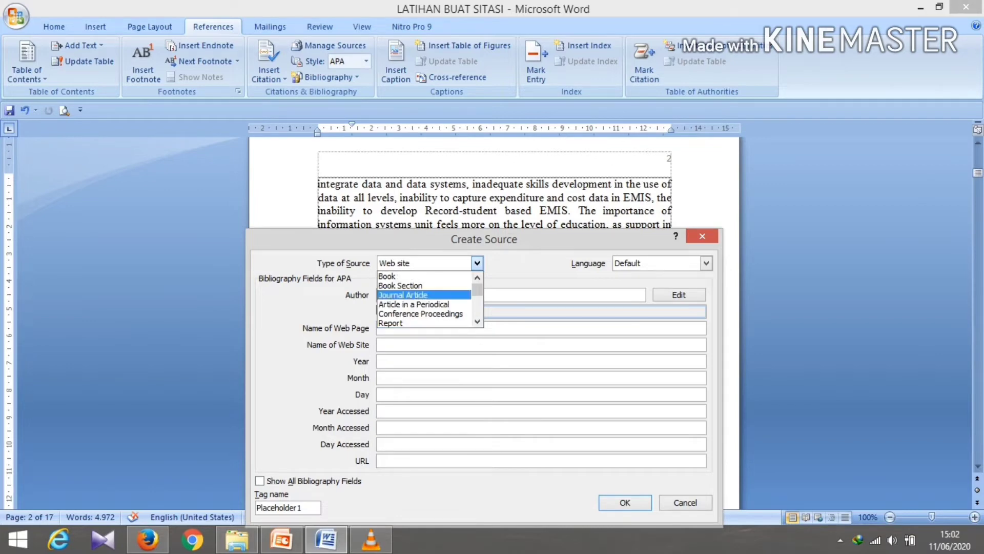
pyautogui.click(423, 294)
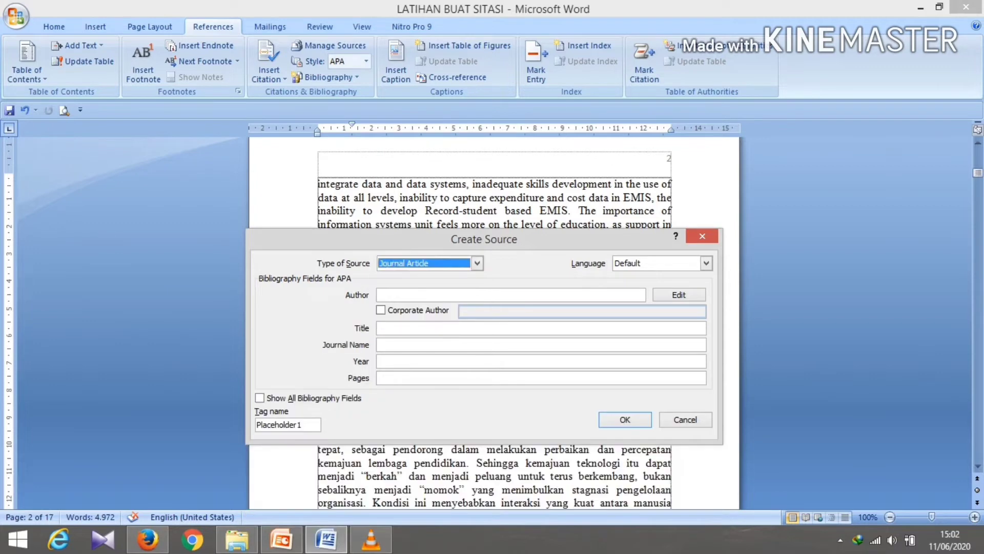
# Enter the author's full name for the journal article source
pyautogui.click(424, 295)
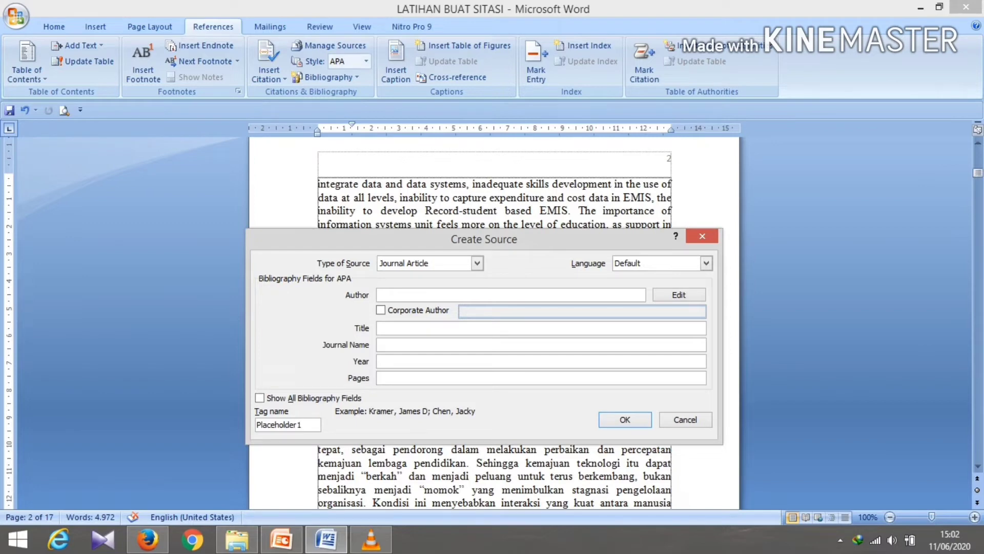
pyautogui.write('p')
pyautogui.press('BackSpace')
pyautogui.write('nGAL')
pyautogui.press('BackSpace')
pyautogui.press('BackSpace')
pyautogui.press('BackSpace')
pyautogui.press('BackSpace')
pyautogui.write('Ngalim Purwanto')
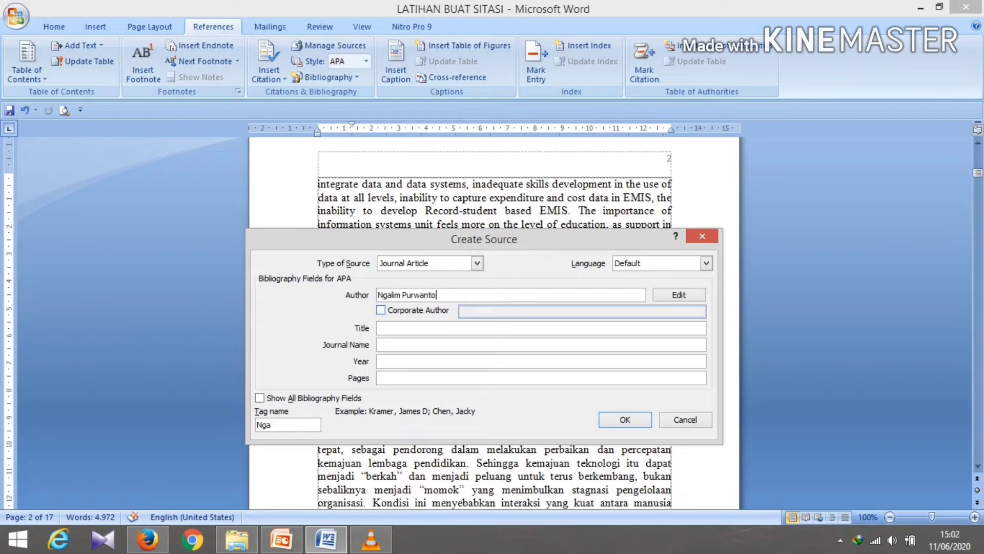
# Title the article "Sistem Informasi Manajemen di Perguruan Tinggi" and enter "Edukasi" as the journal name
pyautogui.click(382, 328)
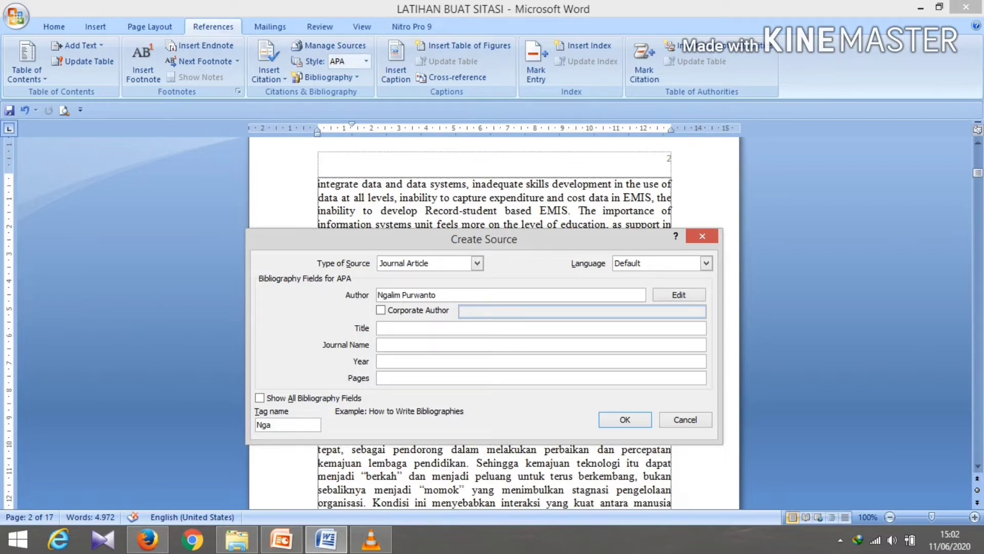
pyautogui.write('Sistem Informasi Manajemen d')
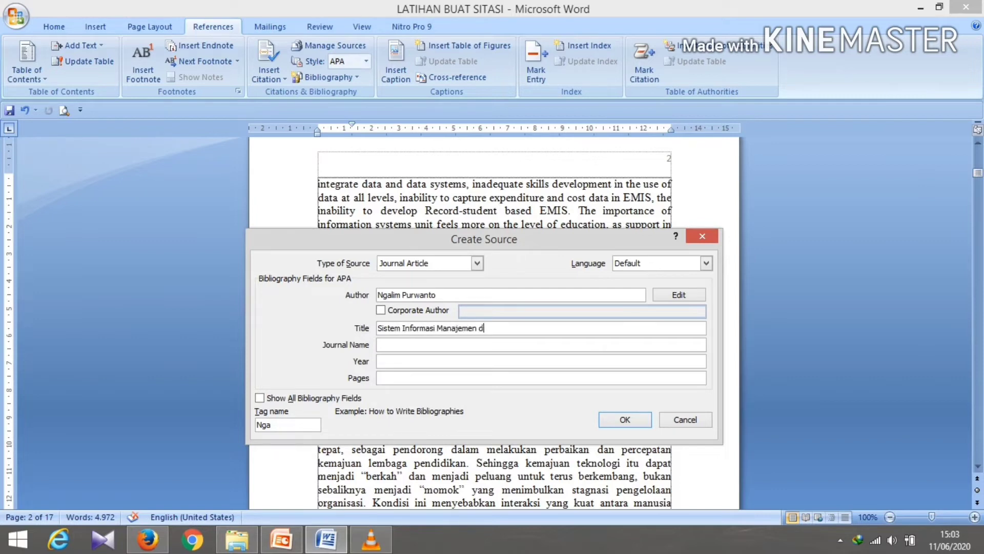
pyautogui.write('i Perguruan Tinggi')
pyautogui.click(378, 344)
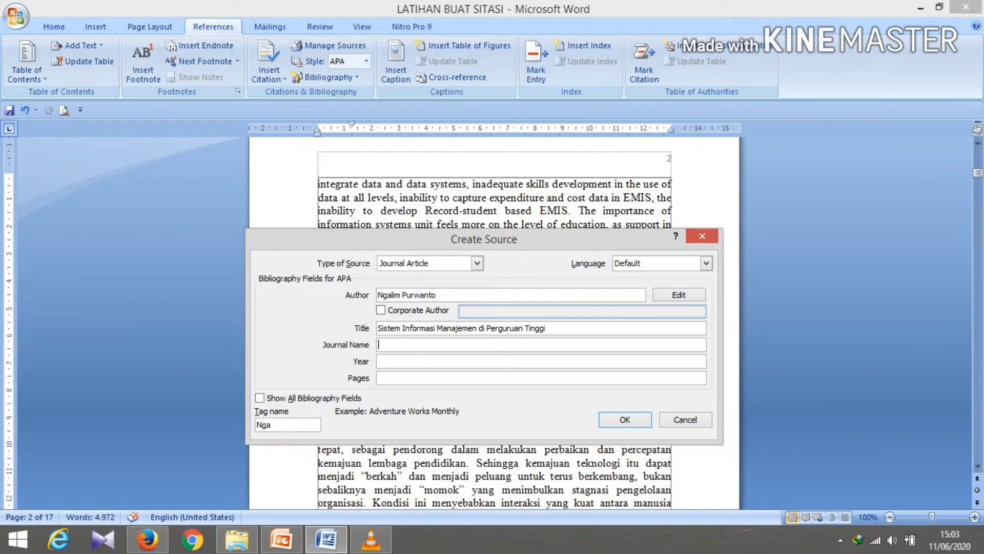
pyautogui.write('Edukasi')
# Set the article's year to 2020 and its pages to 19-36, and insert the citation into the paragraph
pyautogui.click(378, 361)
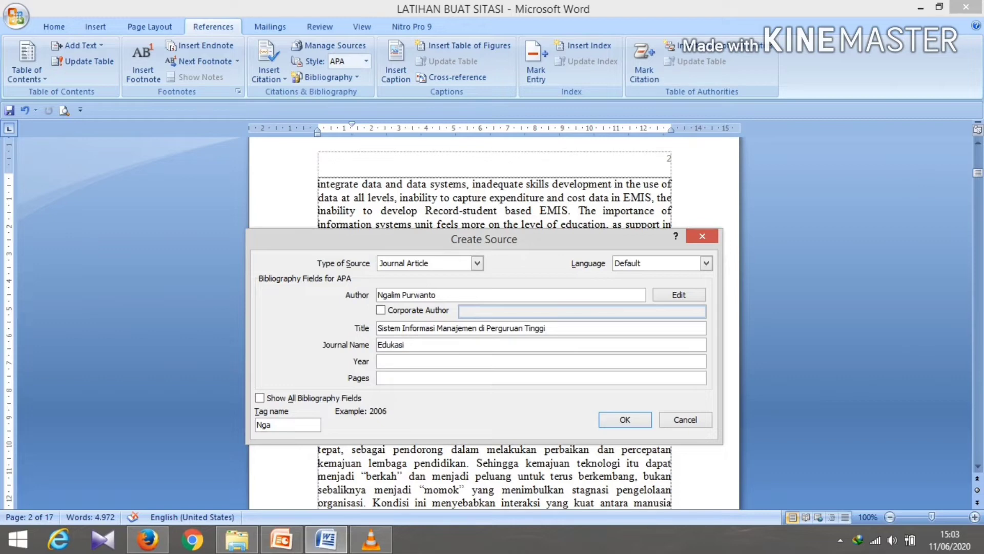
pyautogui.write('201')
pyautogui.press('BackSpace')
pyautogui.write('20')
pyautogui.click(382, 378)
pyautogui.write('19-36')
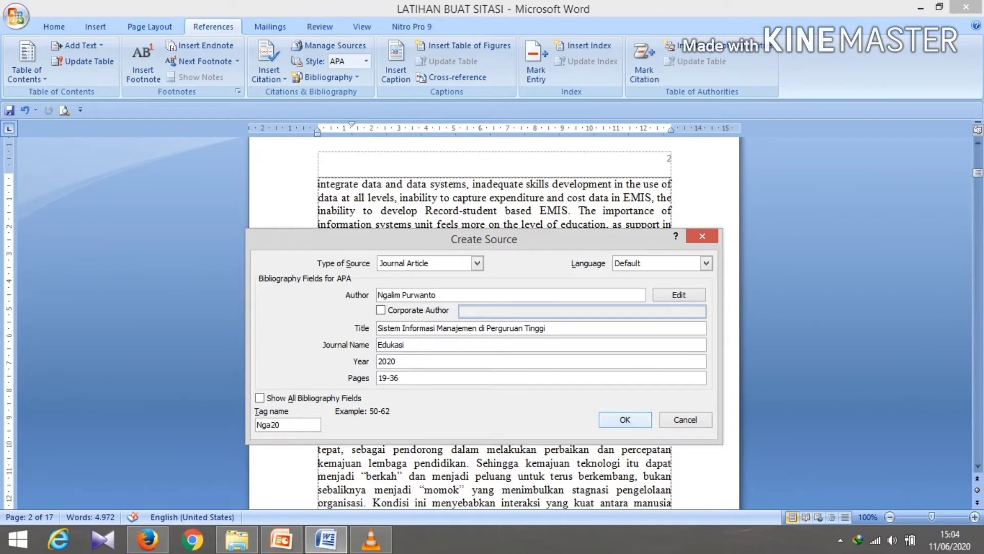
pyautogui.press('Return')
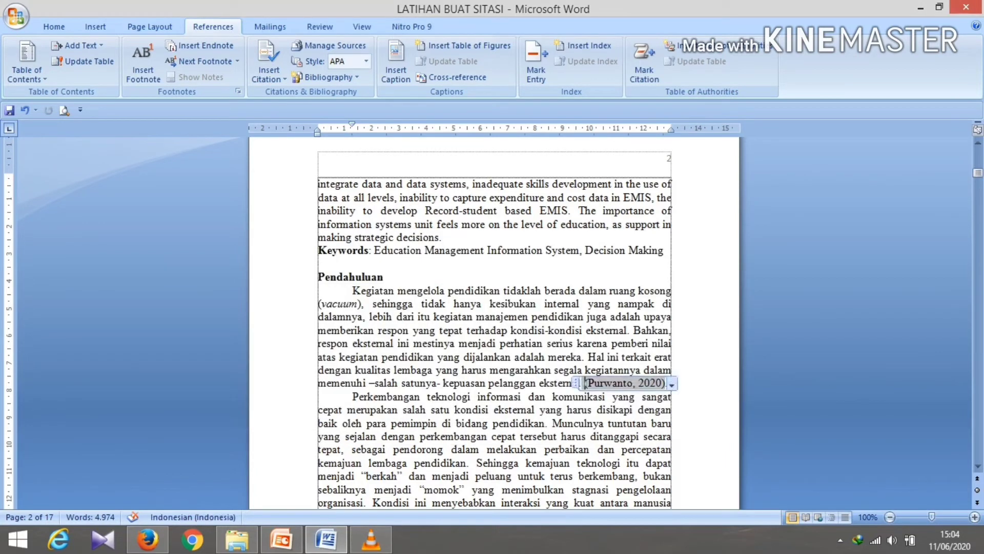
# Place the insertion point right after the closing quotation mark of the italic English quote in the second Pendahuluan paragraph
pyautogui.click(563, 382)
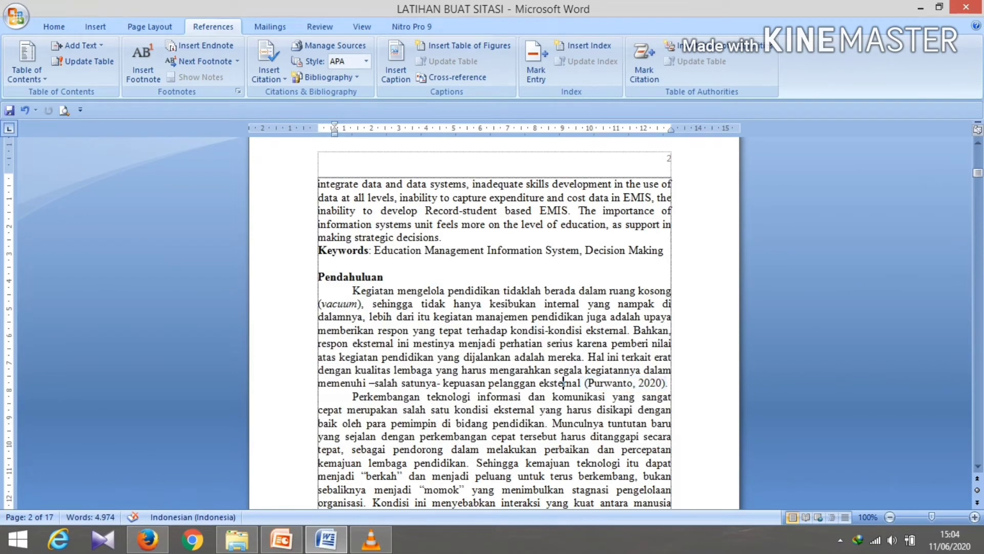
pyautogui.click(562, 409)
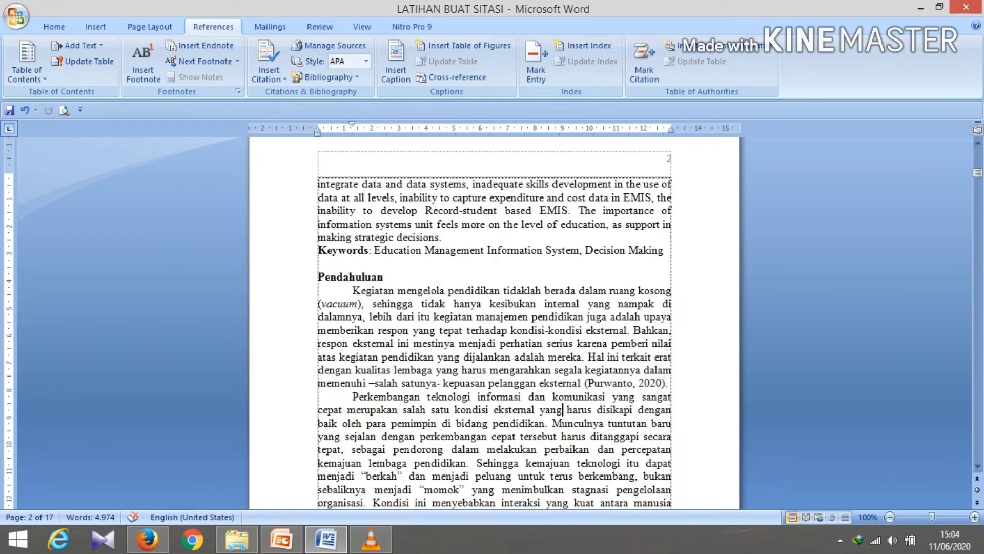
pyautogui.press('Down')
pyautogui.press('Down')
pyautogui.press('Down')
pyautogui.press('Down')
pyautogui.press('Down')
pyautogui.press('Down')
pyautogui.press('Down')
pyautogui.press('Down')
pyautogui.press('Down')
pyautogui.press('Down')
pyautogui.press('Down')
pyautogui.press('Down')
pyautogui.press('Down')
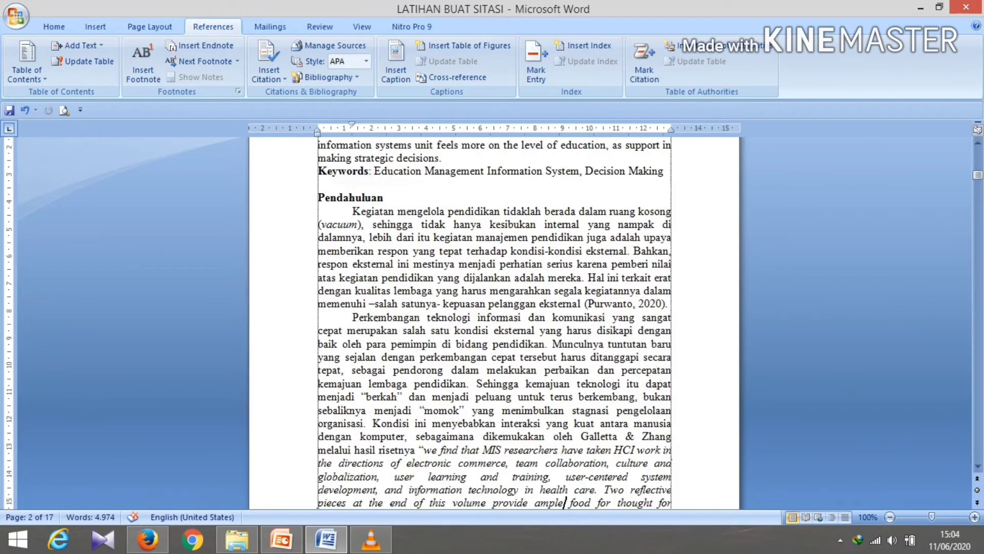
pyautogui.press('Down')
pyautogui.press('Down')
pyautogui.press('Down')
pyautogui.press('Down')
pyautogui.press('Down')
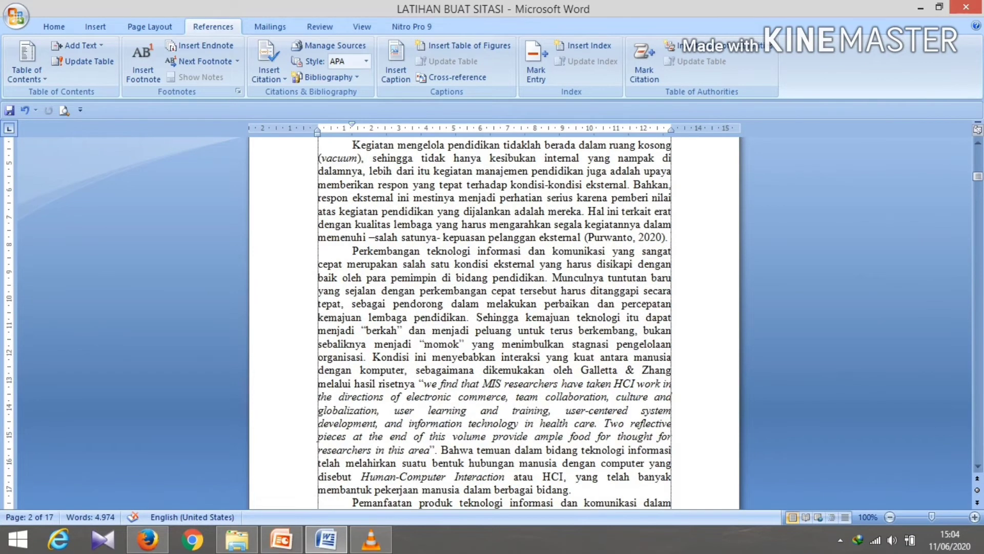
pyautogui.click(439, 449)
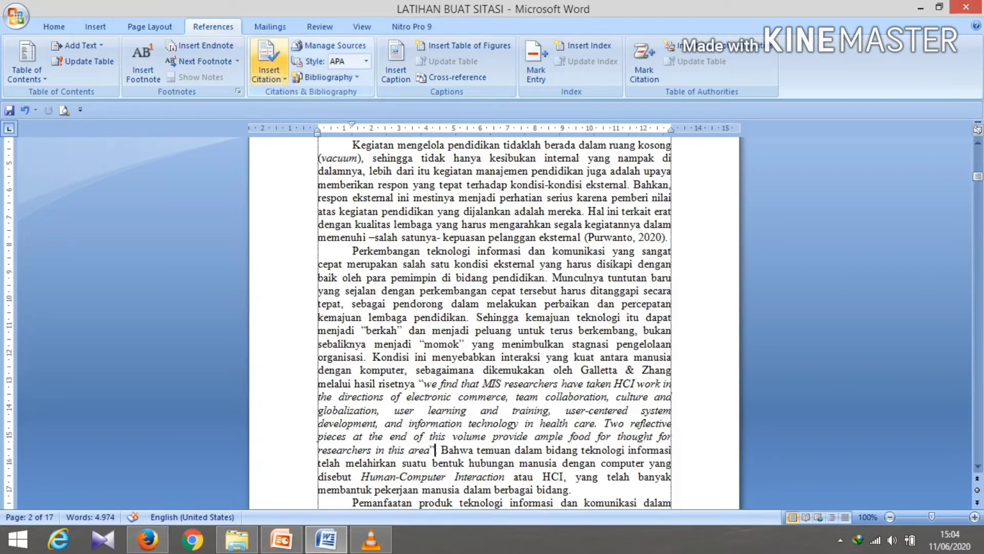
# Start another new citation source after the quote and set its type to Book
pyautogui.click(268, 66)
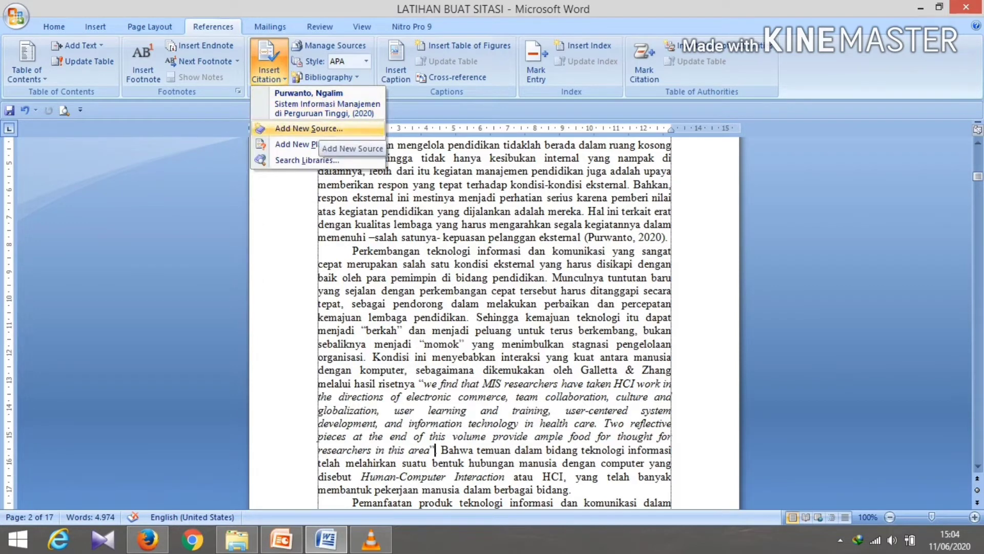
pyautogui.click(309, 128)
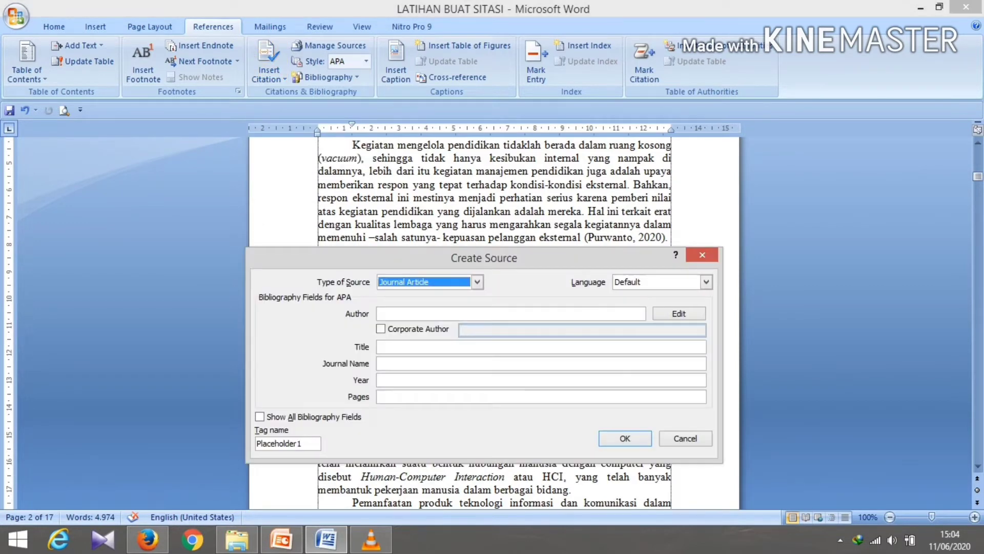
pyautogui.click(477, 282)
pyautogui.click(391, 295)
# Enter the book author's name and the title "Pengambilan Keputusan Strategic di era 4.0"
pyautogui.click(378, 313)
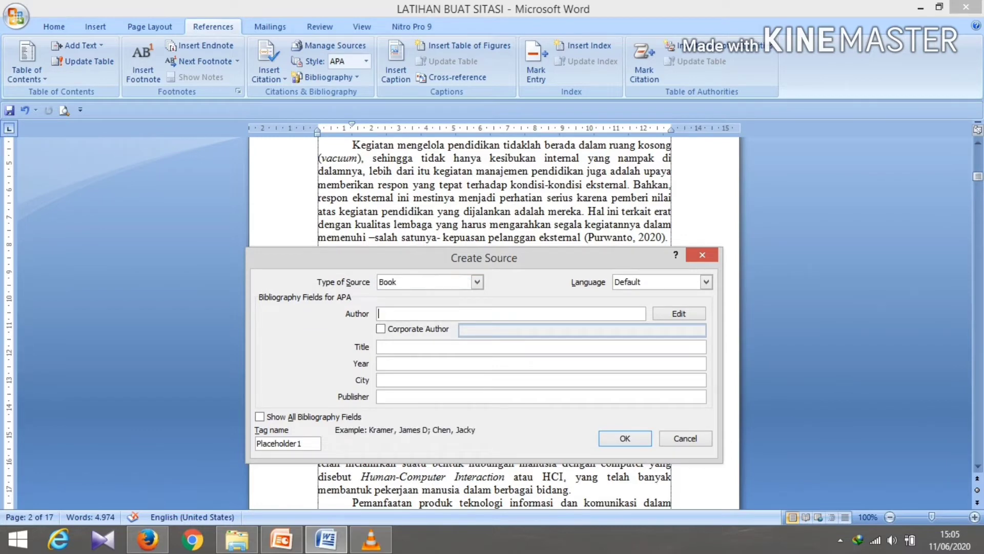
pyautogui.write('Asran')
pyautogui.click(399, 347)
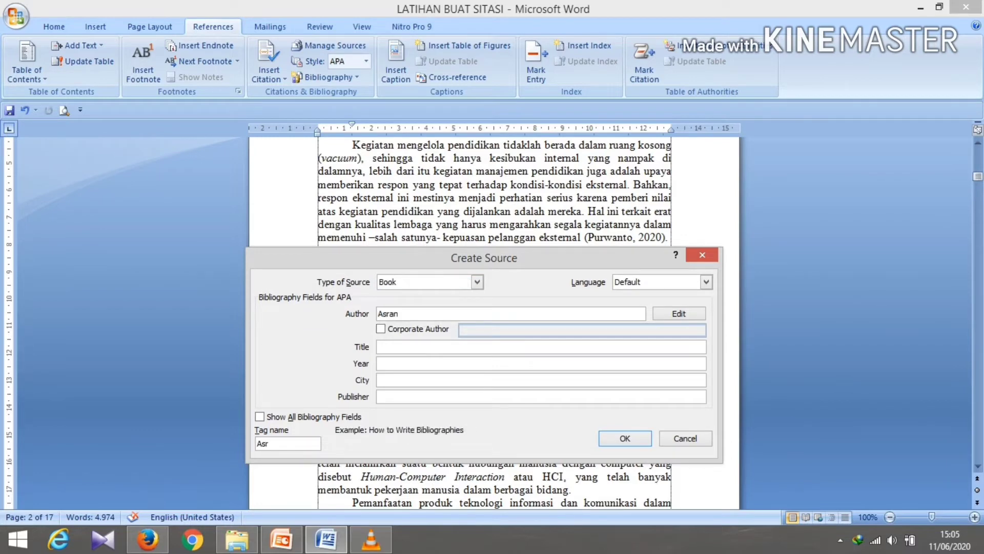
pyautogui.write('Pengambilan Keputusan')
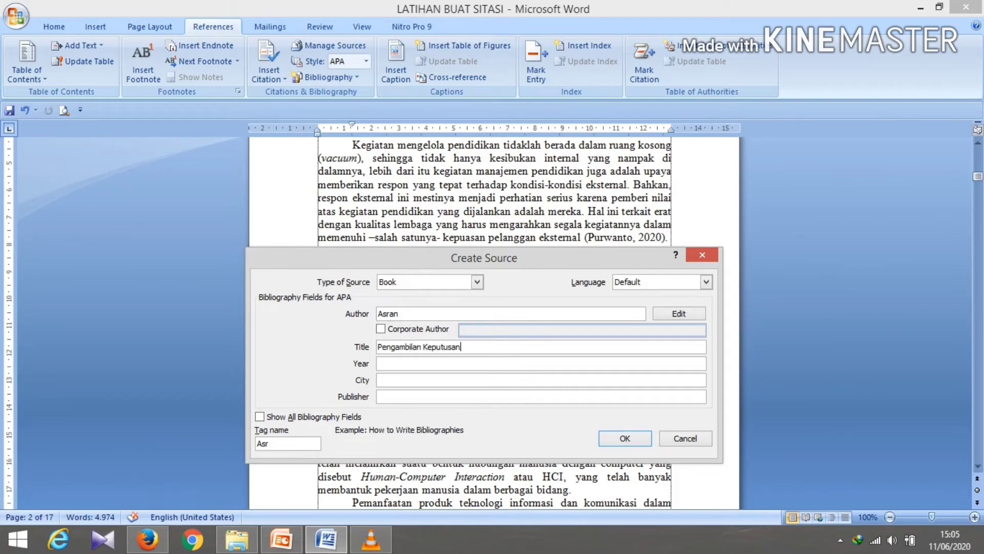
pyautogui.write(' Strategic di era 4.0')
# Complete the book source with year 2019, city Jakarta and publisher Bina Aksara, and insert its citation after the quote
pyautogui.click(380, 363)
pyautogui.write('20')
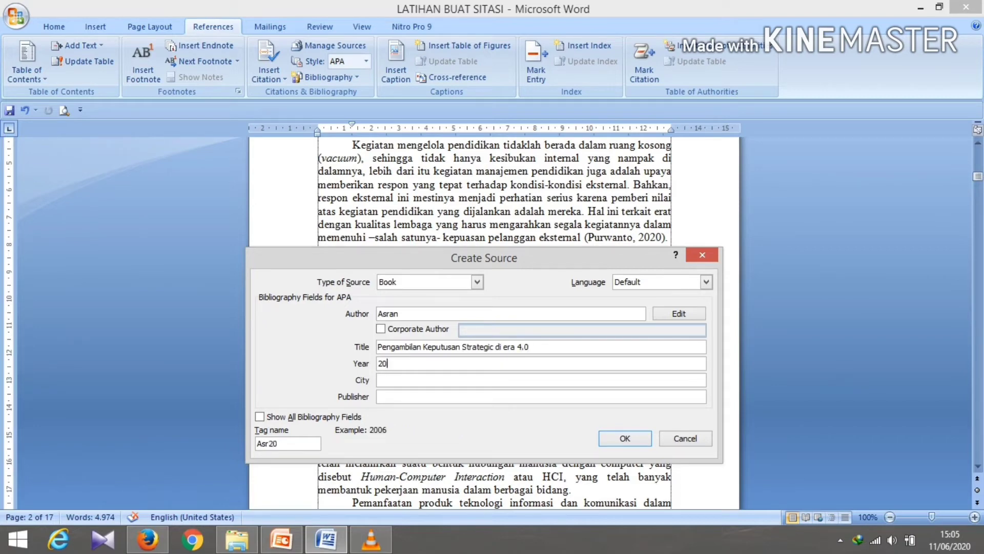
pyautogui.write('19')
pyautogui.click(379, 380)
pyautogui.write('Jakarta')
pyautogui.click(379, 396)
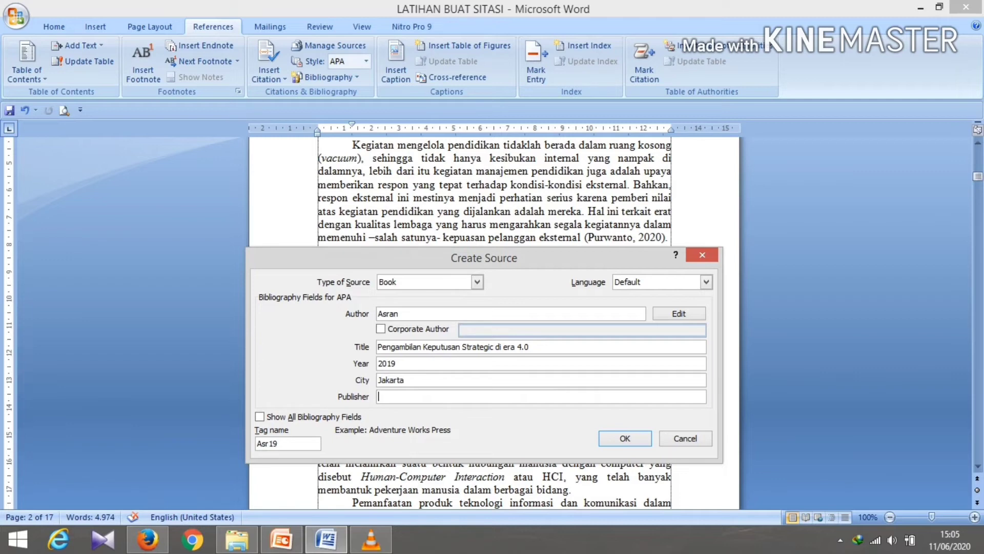
pyautogui.write('Bina Aksara')
pyautogui.press('Return')
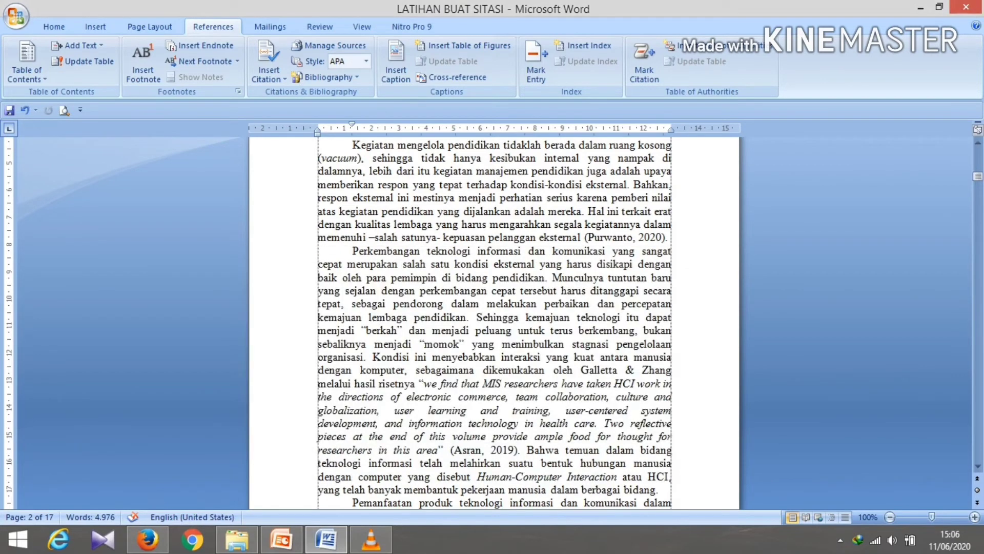
# Switch to Firefox and try to open an article about "sistem informasi manajemen pendidikan"
pyautogui.scroll(-1, 495, 323)
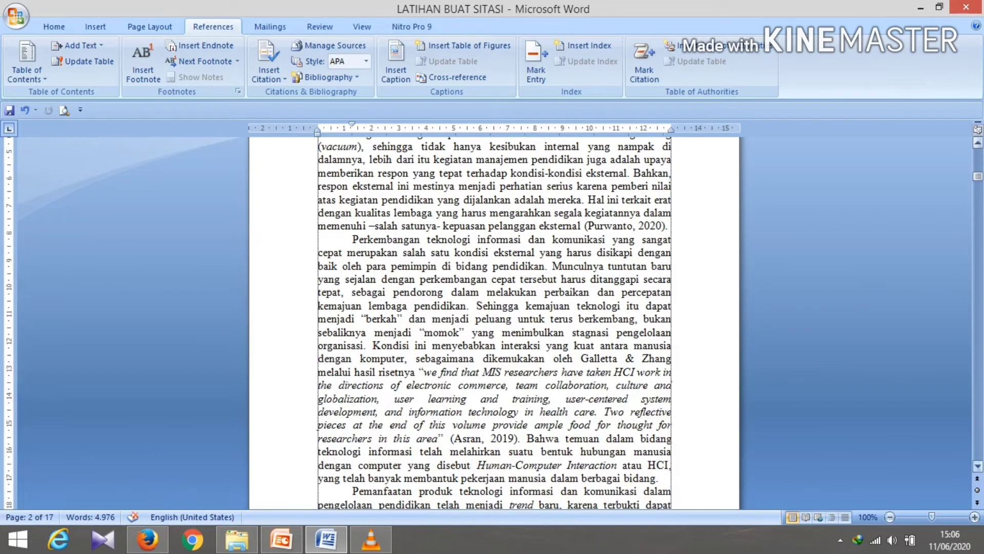
pyautogui.scroll(-1, 494, 323)
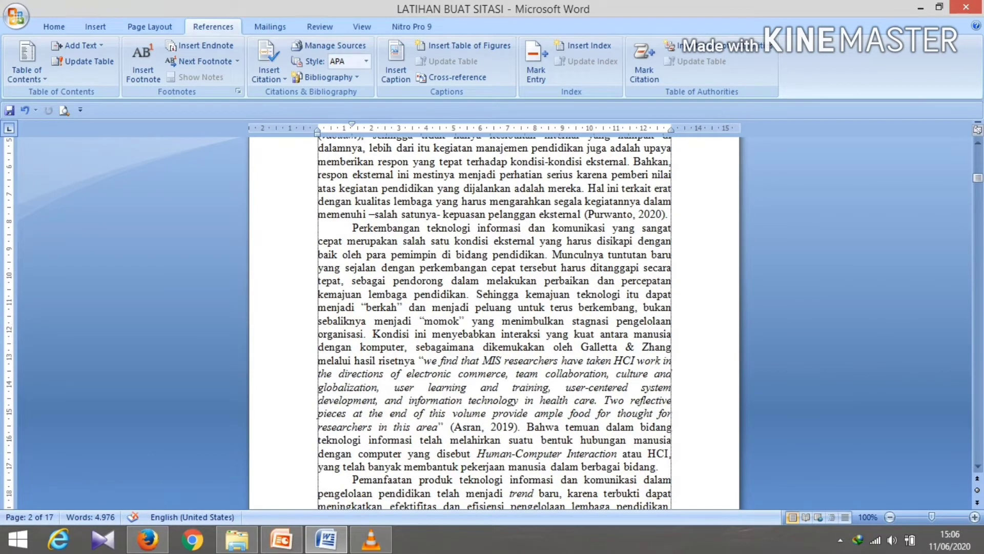
pyautogui.hotkey('alt', 'Tab')
pyautogui.write('s')
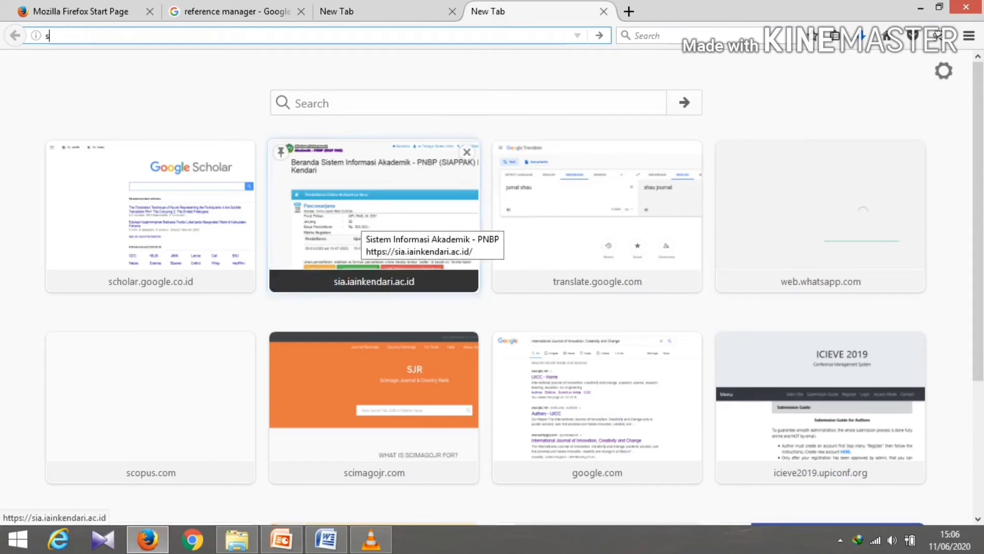
pyautogui.write('istem infor')
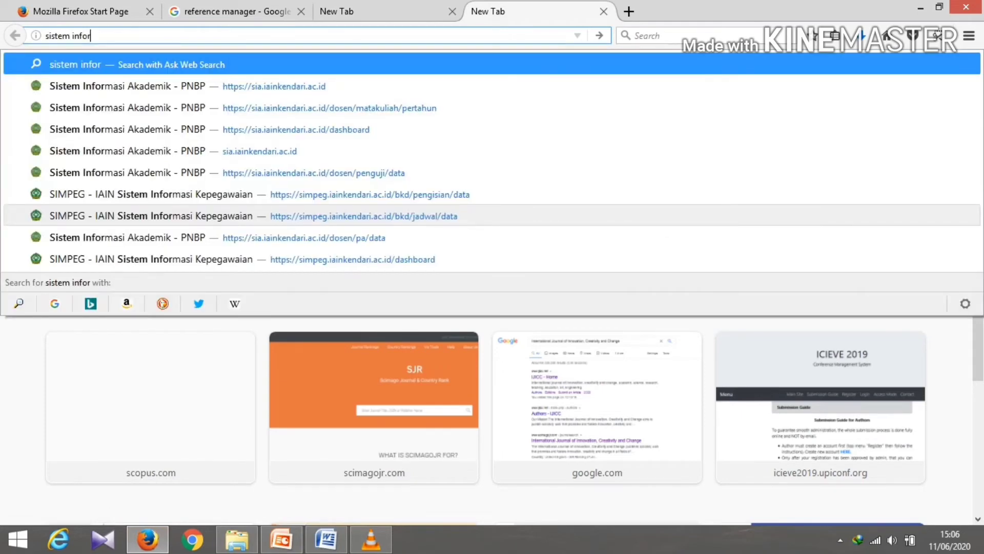
pyautogui.write('masi manajemen pendidikkan')
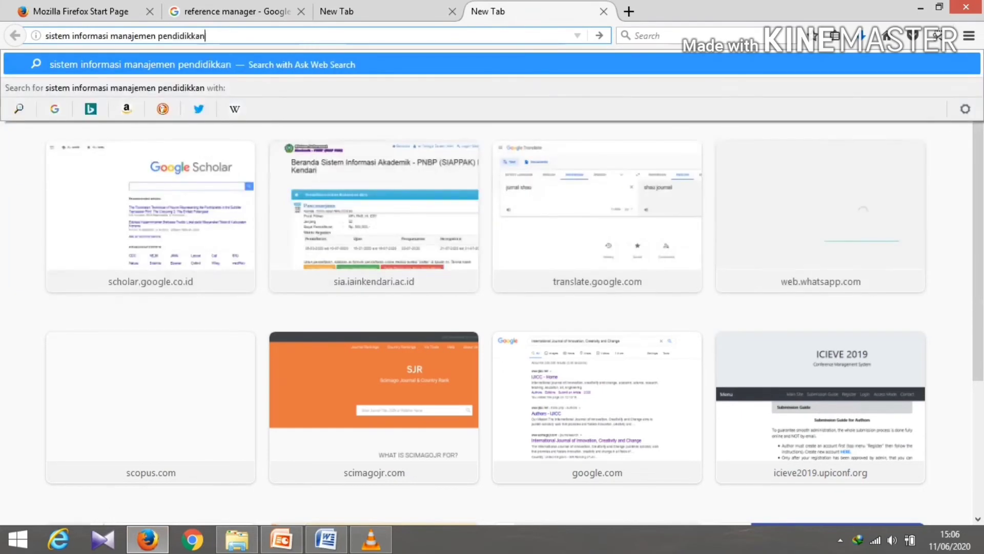
pyautogui.press('BackSpace')
pyautogui.press('BackSpace')
pyautogui.press('BackSpace')
pyautogui.write('an')
pyautogui.press('Down')
pyautogui.press('Return')
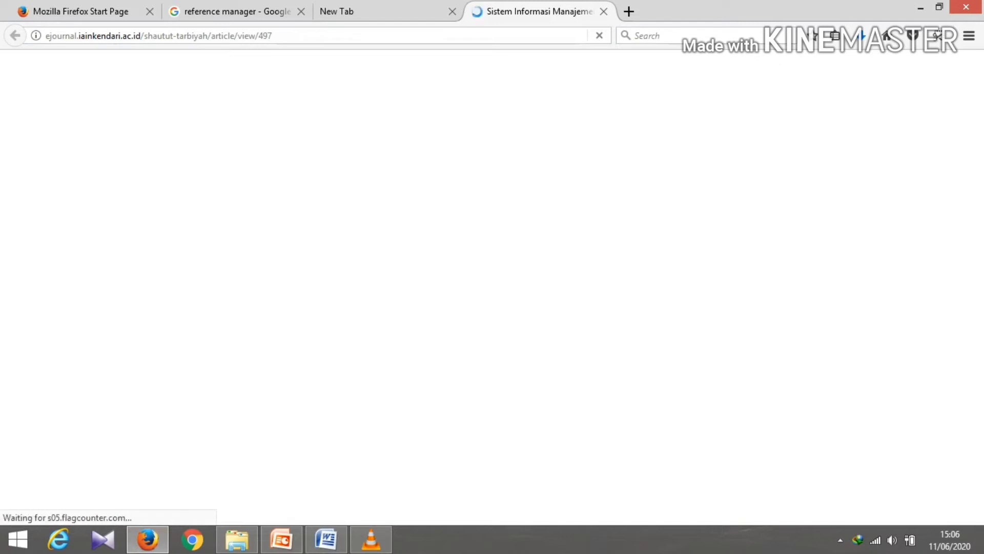
pyautogui.hotkey('ctrl', 'w')
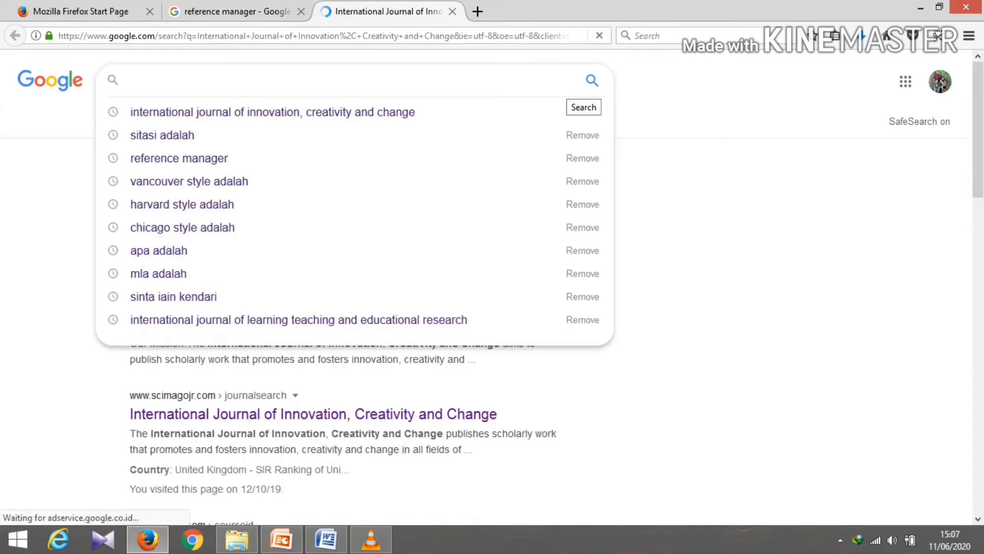
# Search Google for "Pengambilan Keputusan" and open the dictio.id result "Apa yang dimaksud dengan Pengambilan keputusan"
pyautogui.write('Pengambilan Keputusan')
pyautogui.press('Return')
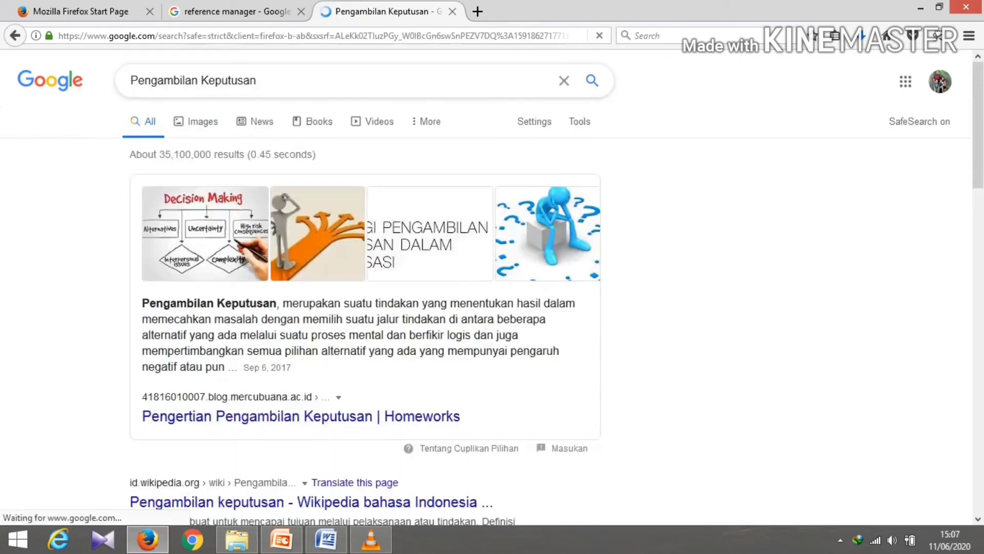
pyautogui.scroll(-3, 365, 287)
pyautogui.scroll(-2, 365, 287)
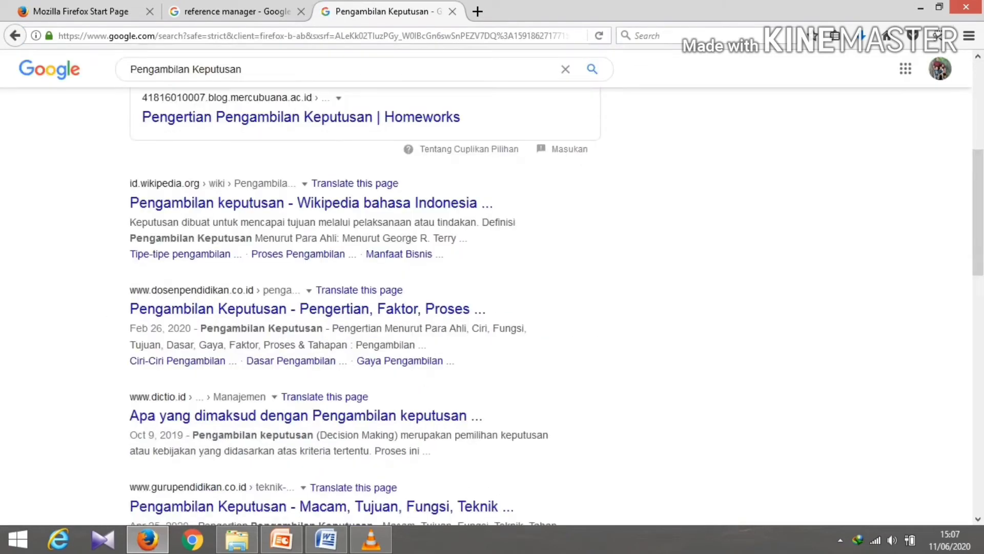
pyautogui.click(306, 415)
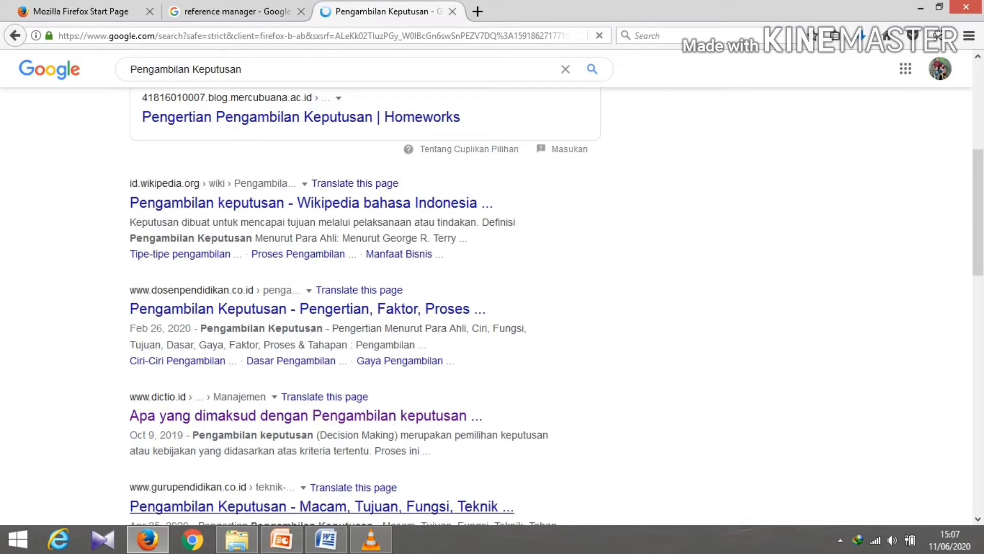
# Return to Word and start a new citation source of type Web site for the end of the second Pendahuluan paragraph
pyautogui.click(326, 538)
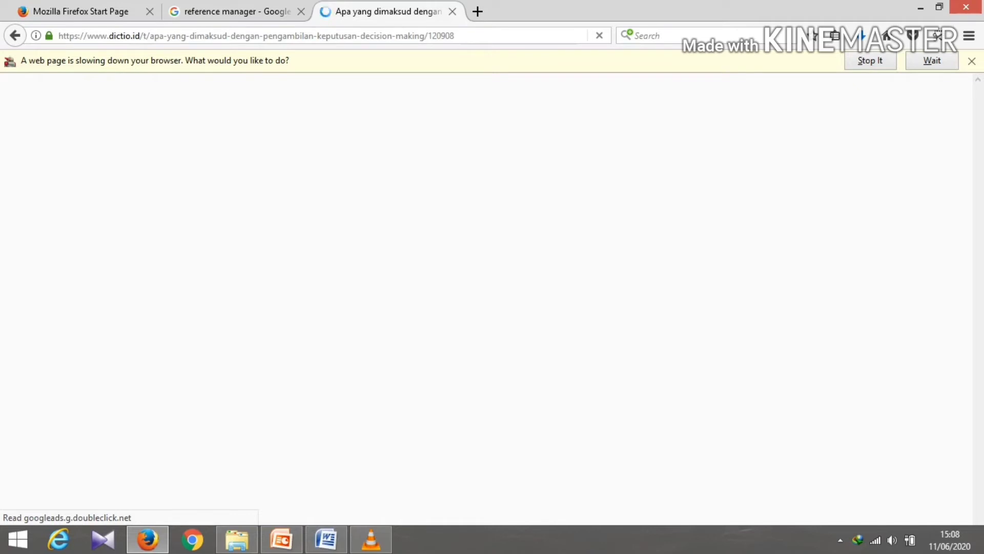
pyautogui.click(326, 538)
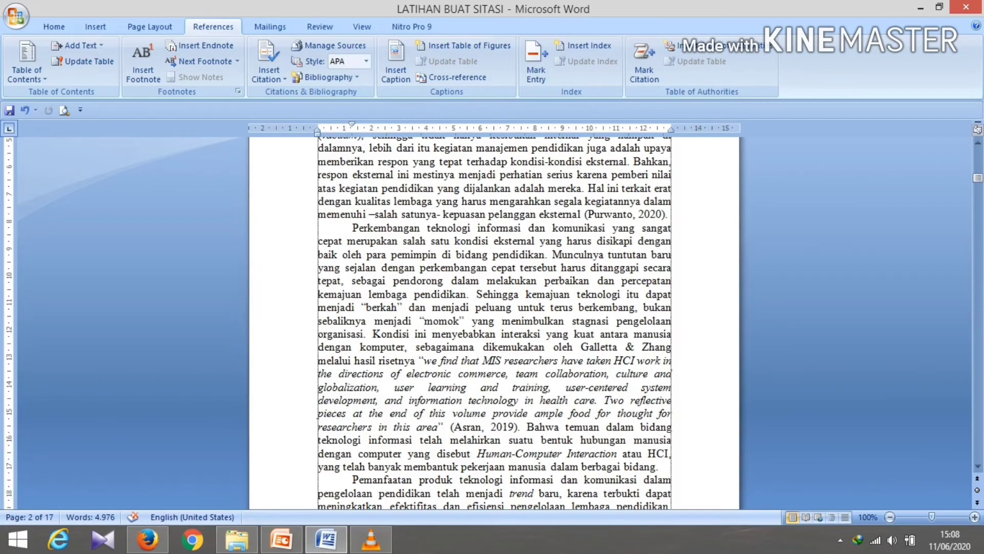
pyautogui.click(477, 282)
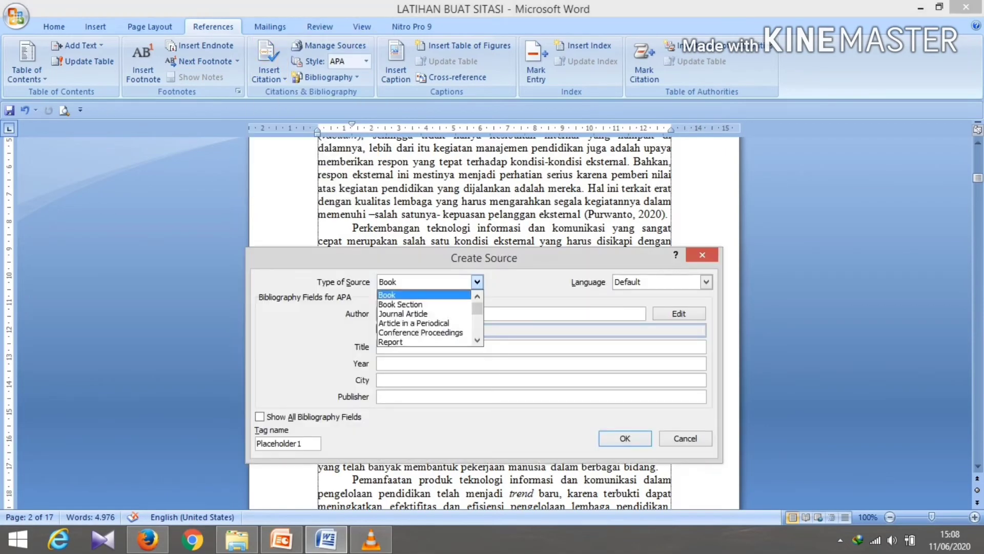
pyautogui.press('Down')
pyautogui.press('Down')
pyautogui.press('Down')
pyautogui.press('Down')
pyautogui.press('Down')
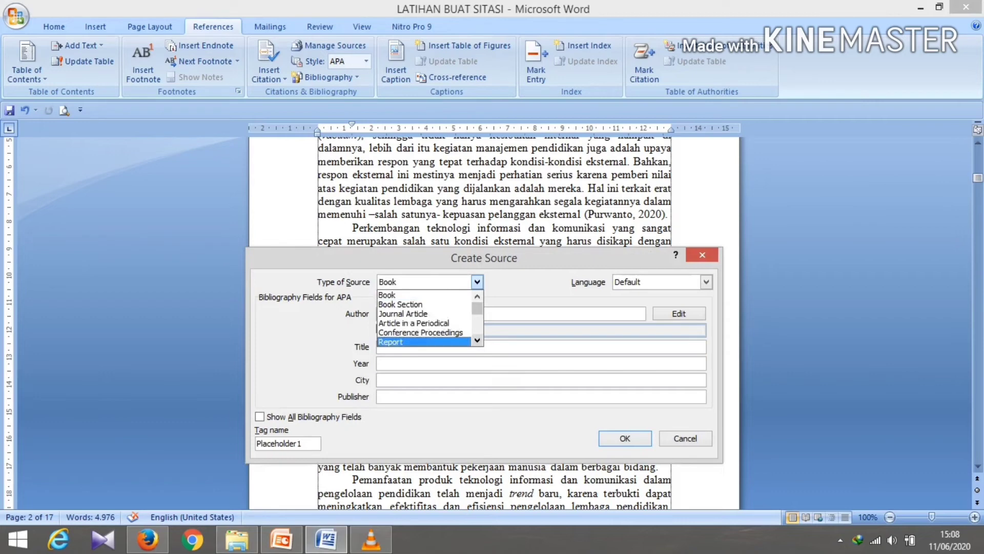
pyautogui.scroll(-1, 424, 318)
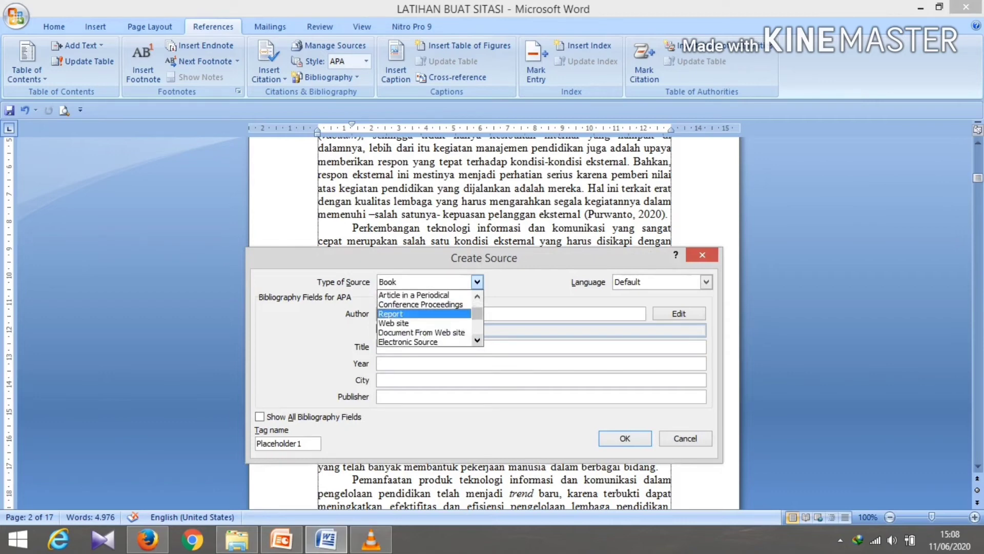
pyautogui.press('Down')
pyautogui.press('Return')
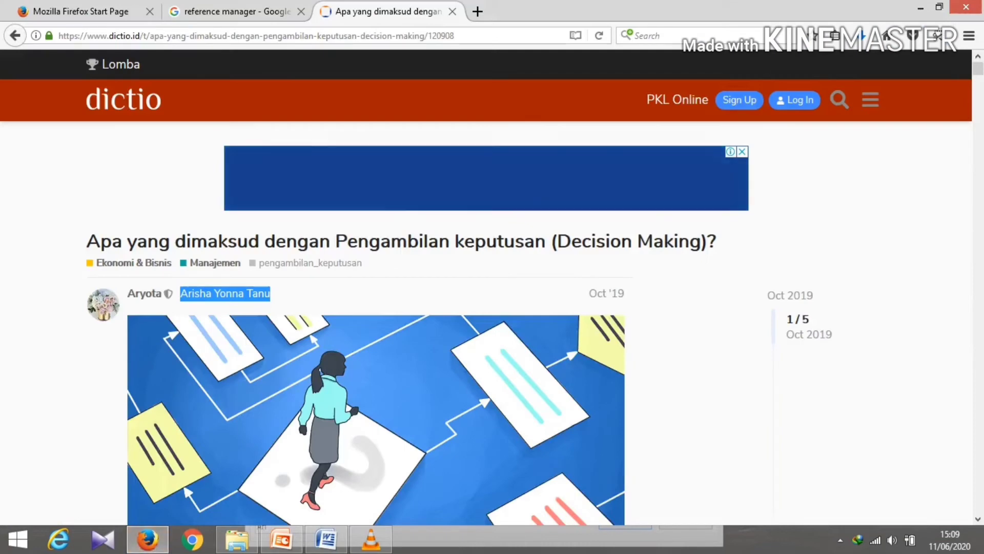
# Enter the dictio.id article's author in the web source and give Diktio as the name of the web page
pyautogui.scroll(-10, 492, 328)
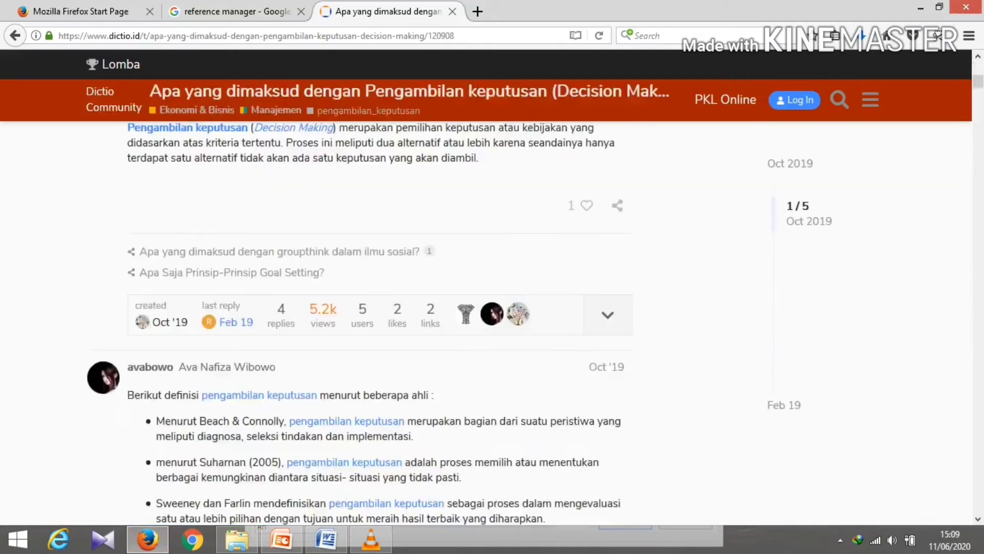
pyautogui.scroll(10, 492, 328)
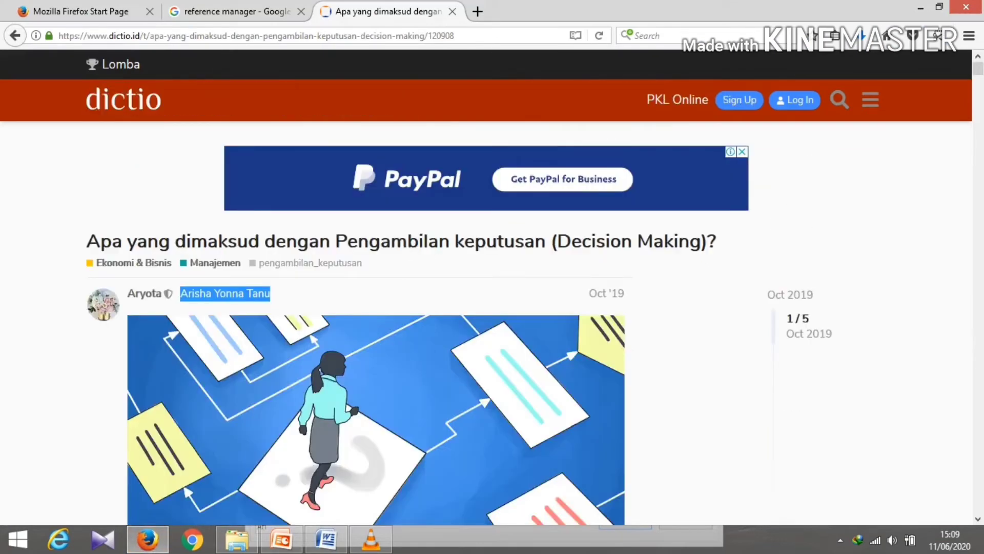
pyautogui.hotkey('alt', 'Tab')
pyautogui.write('Arisha Yonna Tanu')
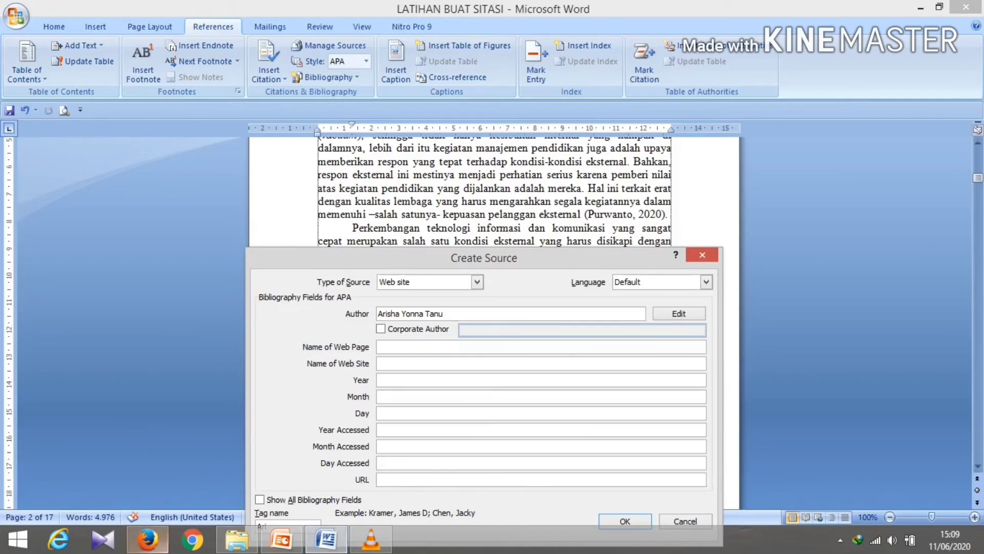
pyautogui.hotkey('alt', 'Tab')
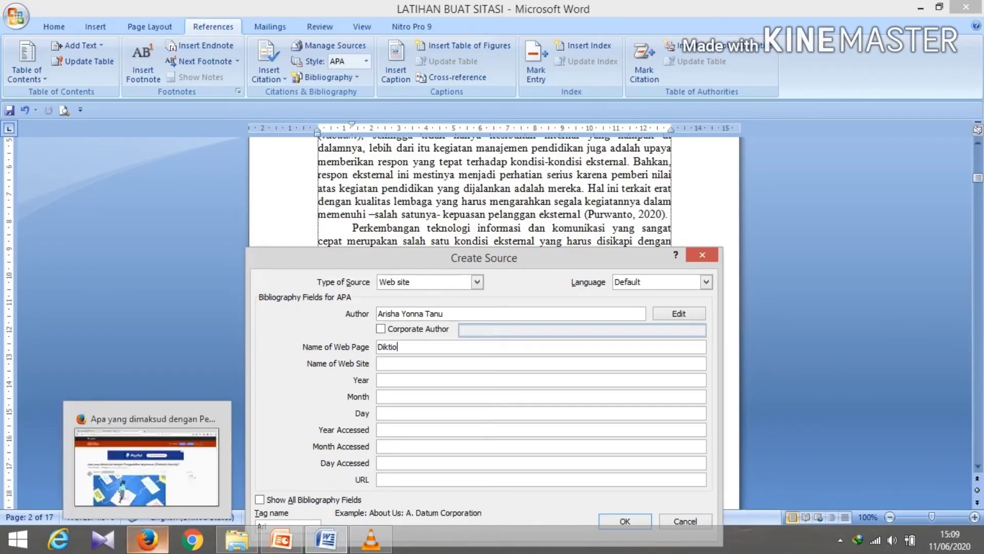
# Copy the dictio.id article's address from Firefox into the source's Name of Web Site field in Word
pyautogui.click(147, 539)
pyautogui.hotkey('ctrl', 'l')
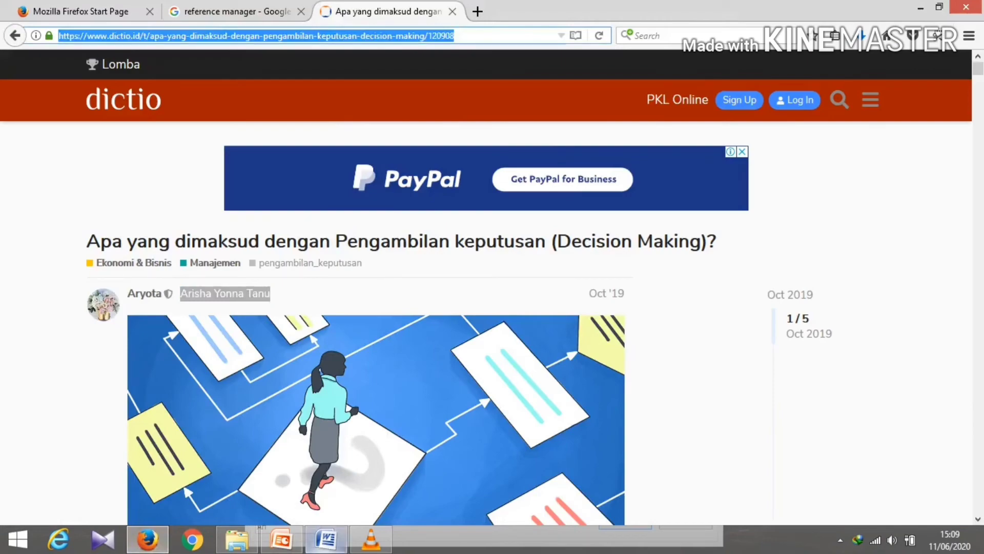
pyautogui.click(325, 539)
pyautogui.click(441, 363)
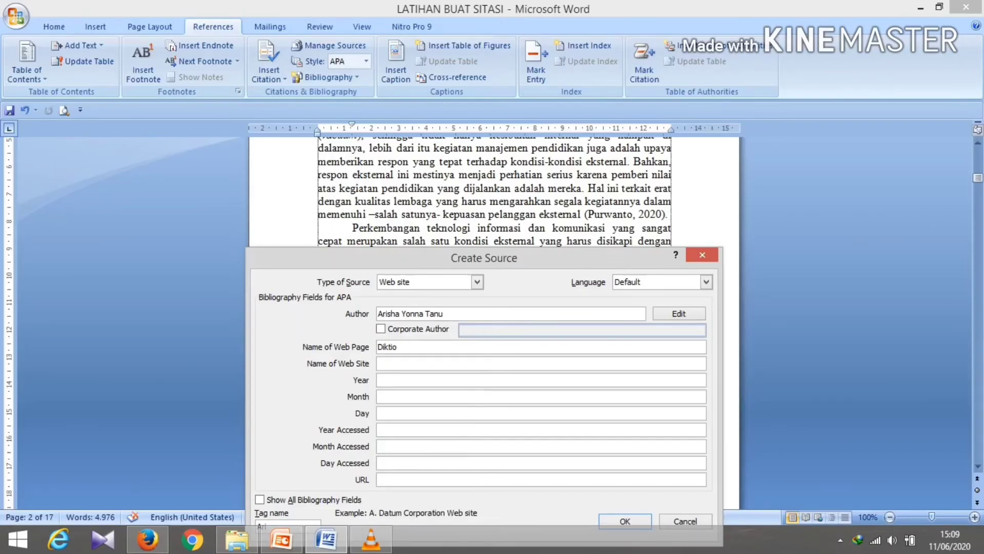
pyautogui.click(148, 539)
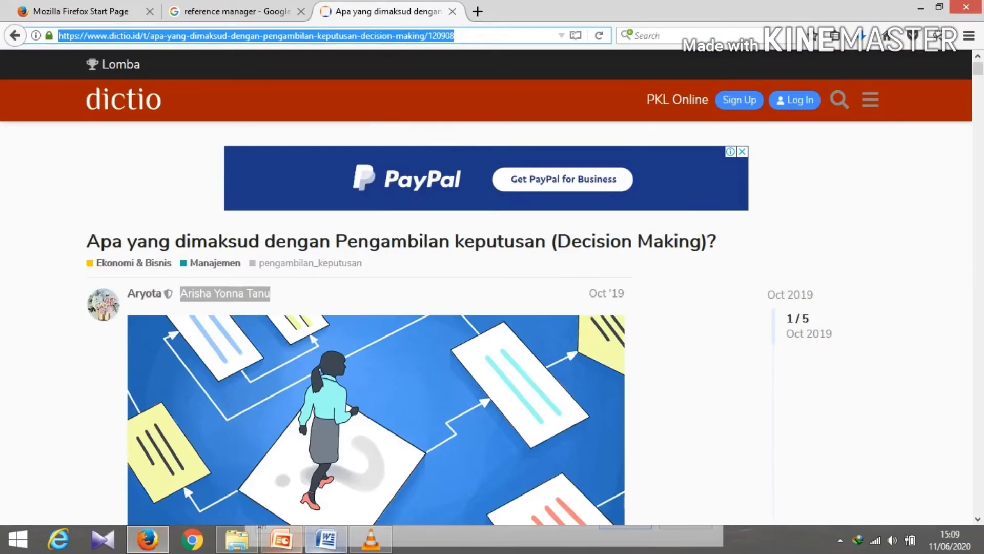
pyautogui.click(326, 538)
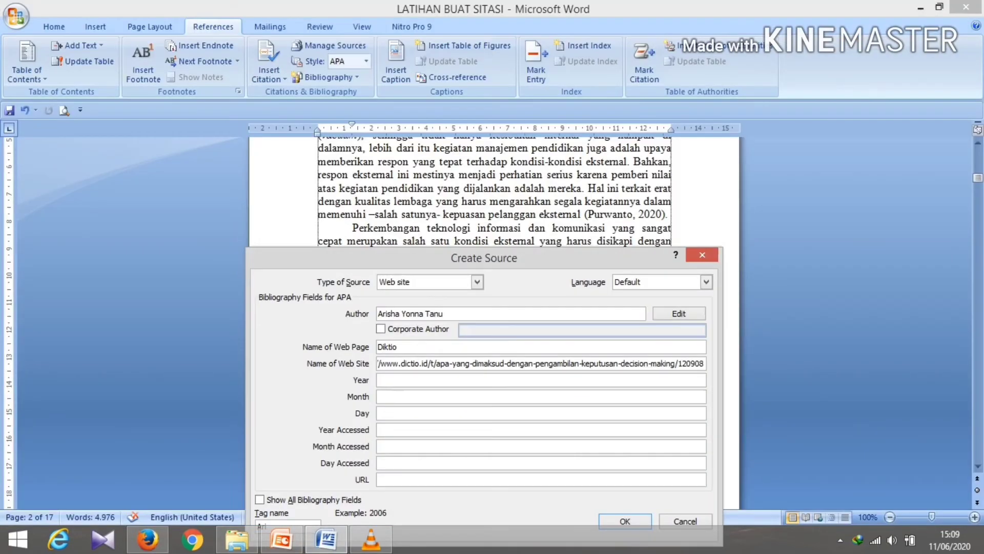
# Set the web source's publication date to year 2010, month Oktober, day 15, consulting the article page in Firefox
pyautogui.write('2010')
pyautogui.press('Tab')
pyautogui.write('Oktober')
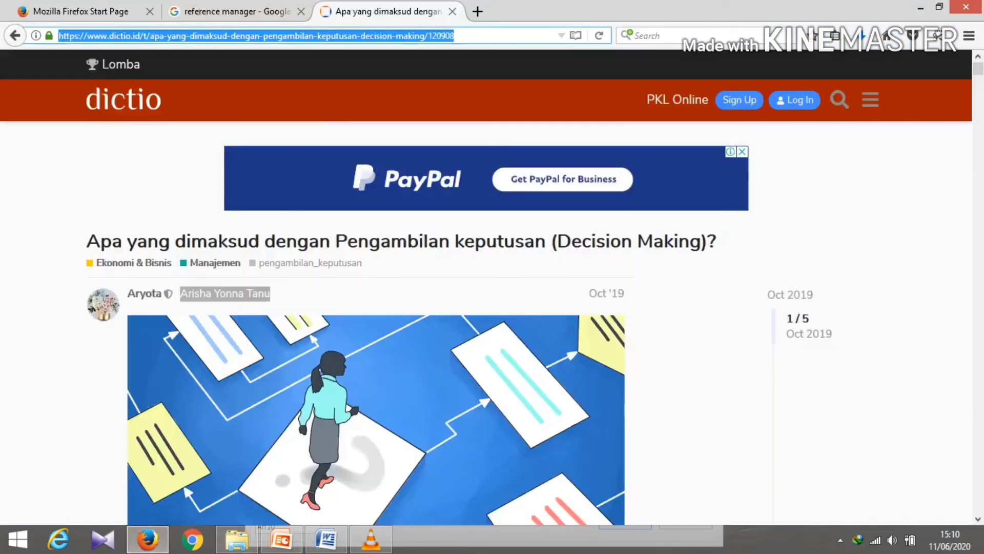
pyautogui.moveTo(978, 68); pyautogui.dragTo(977, 75)
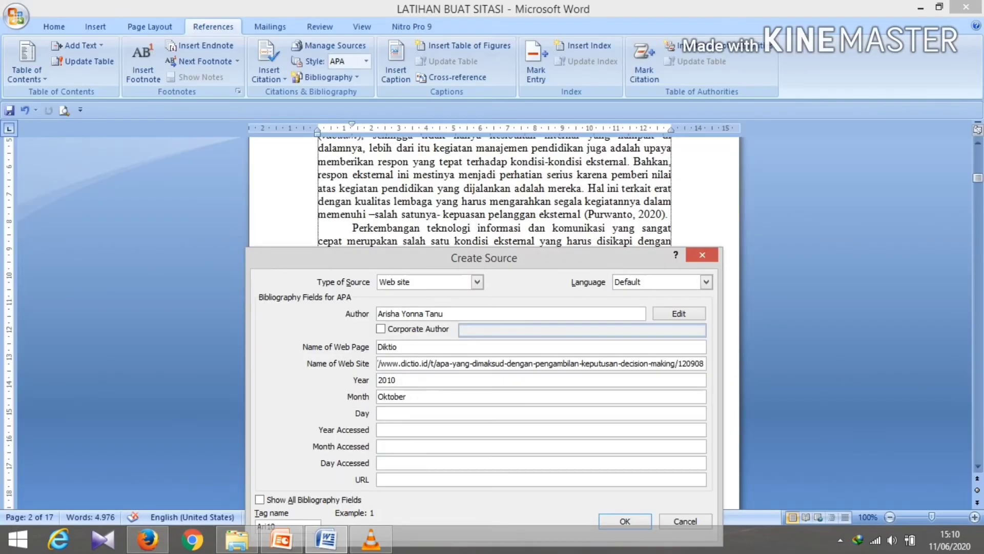
pyautogui.write('15')
# Set the web source's access date to year 2020, month Mei, day 17
pyautogui.write('2020')
pyautogui.press('Tab')
pyautogui.write('Mei')
pyautogui.press('Tab')
pyautogui.write('17')
# Replace the address in Name of Web Site with Dictio and correct the name of the web page to Dictio
pyautogui.click(701, 363)
pyautogui.hotkey('ctrl', 'a')
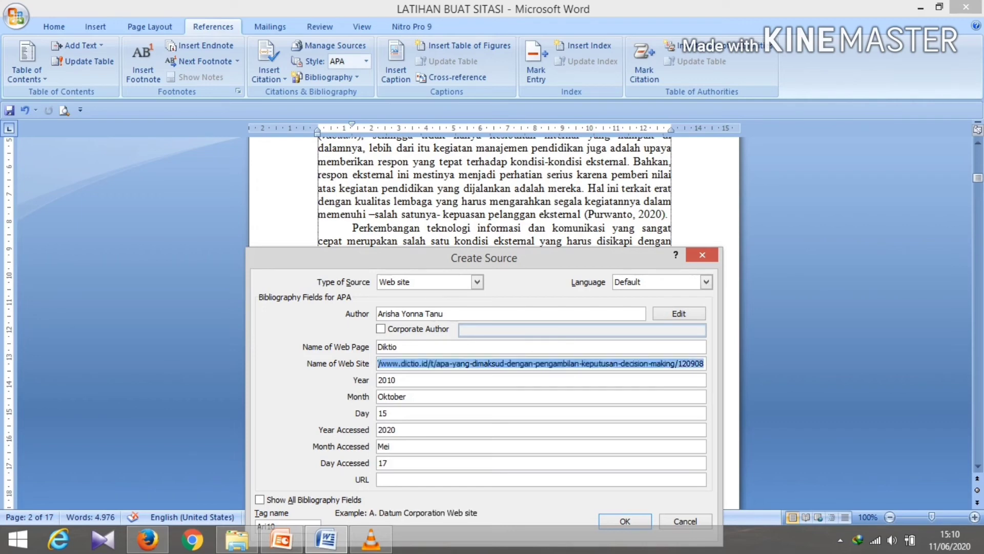
pyautogui.press('Delete')
pyautogui.click(147, 539)
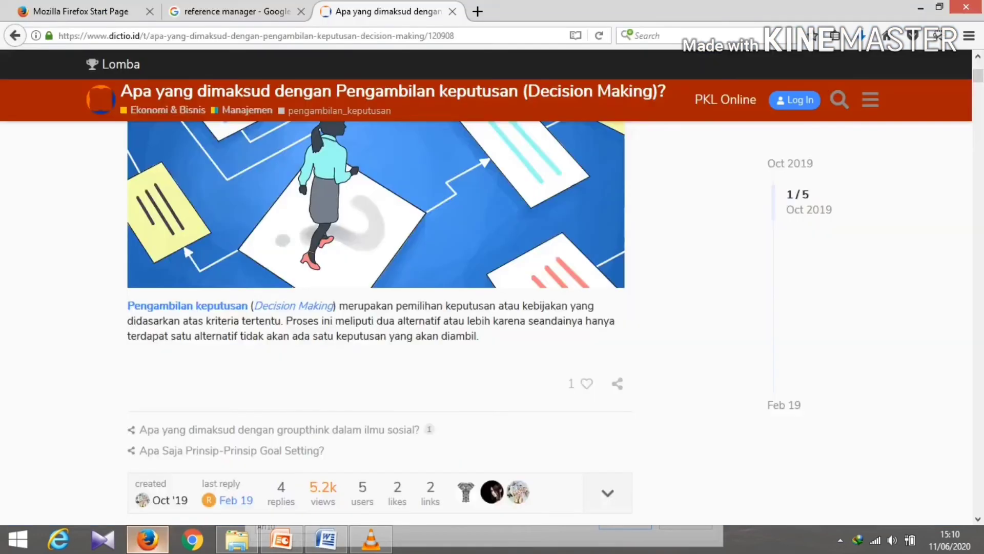
pyautogui.scroll(5, 232, 450)
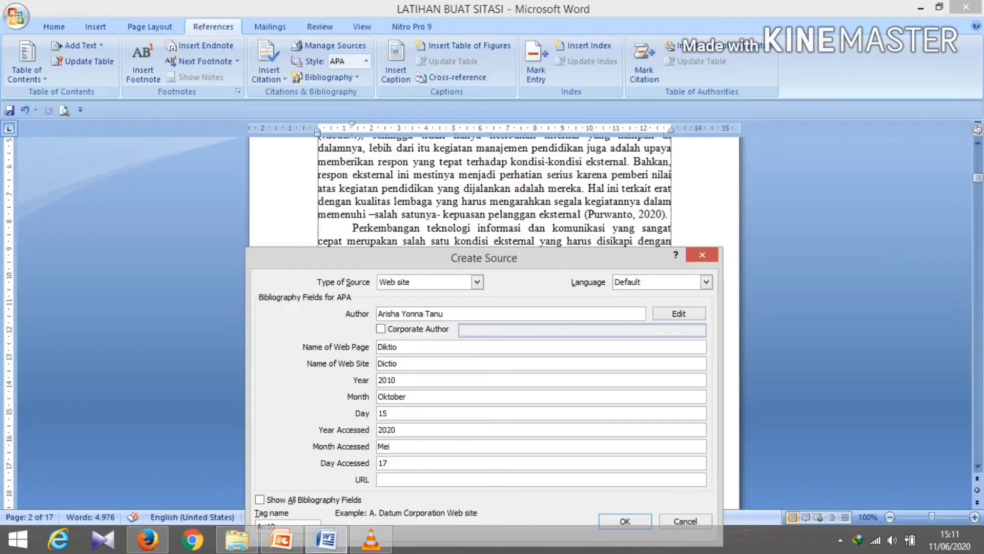
pyautogui.click(388, 346)
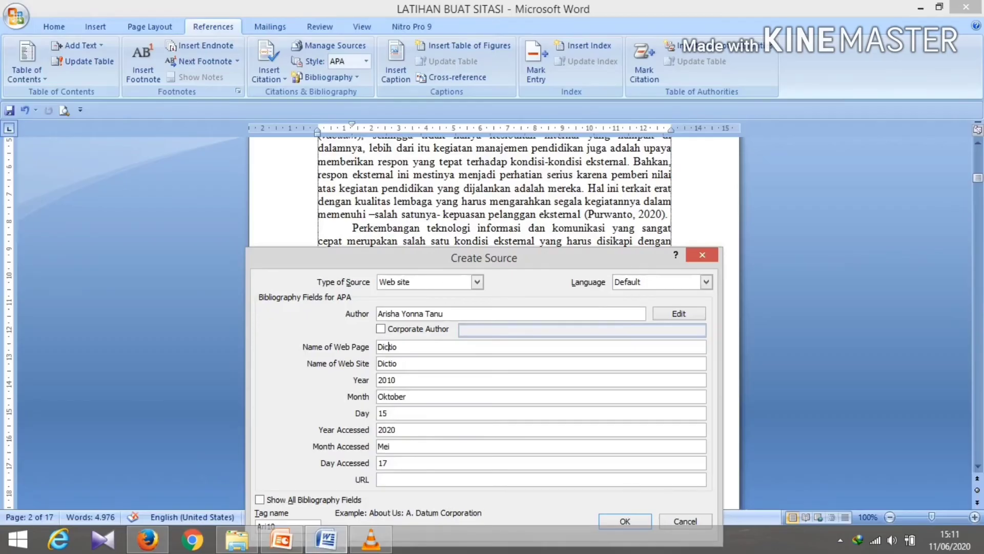
# Copy the dictio.id article's address from Firefox into the source's URL field in Word and insert the citation
pyautogui.hotkey('alt', 'Tab')
pyautogui.click(256, 36)
pyautogui.hotkey('ctrl', 'c')
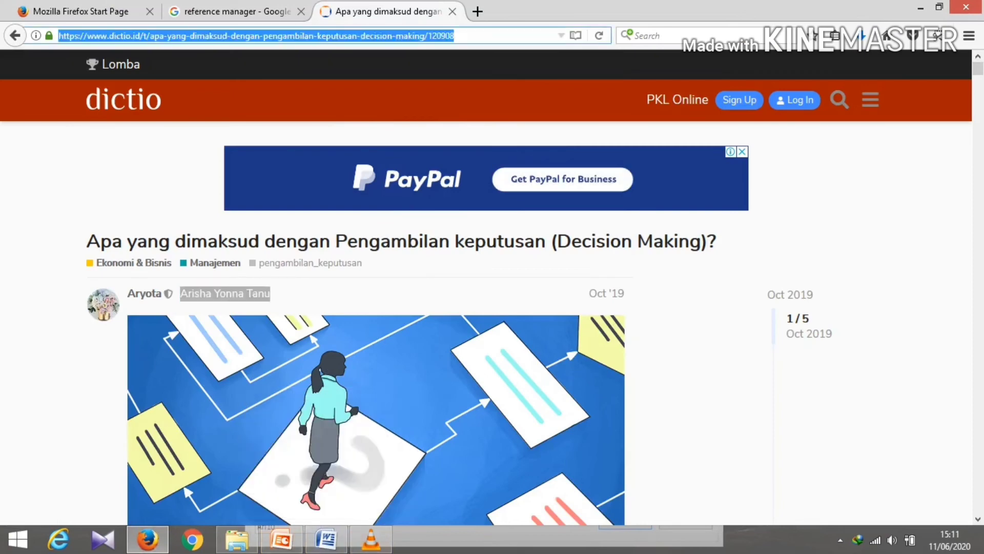
pyautogui.hotkey('alt', 'Tab')
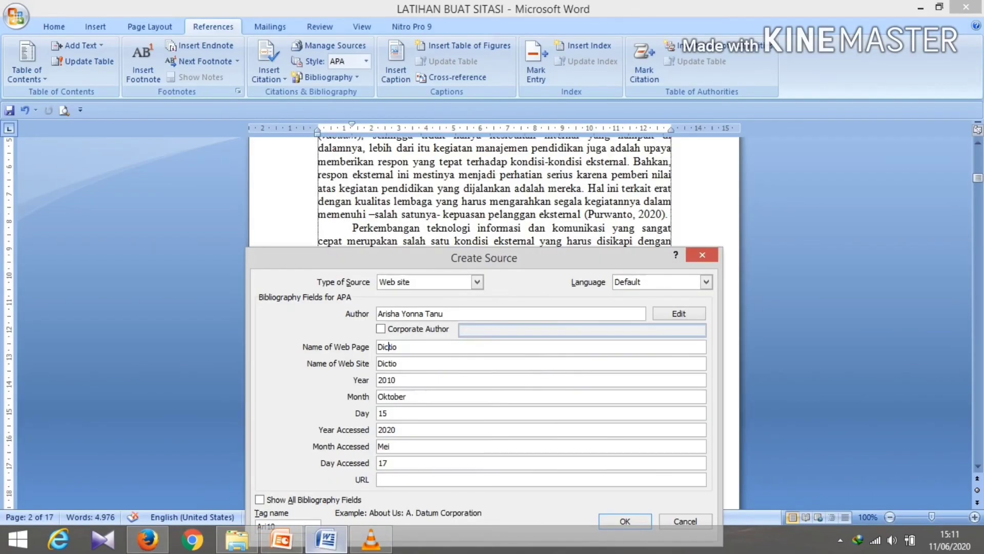
pyautogui.click(379, 479)
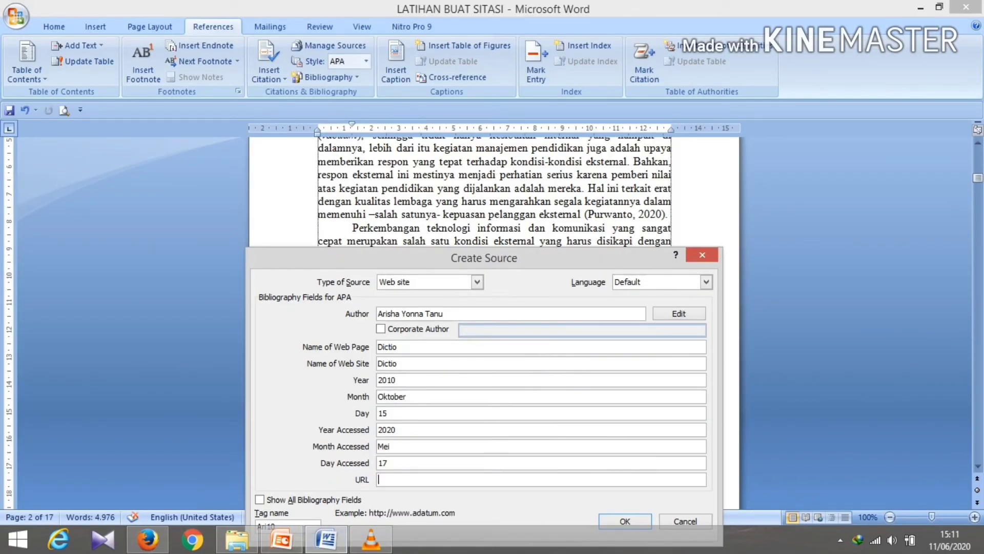
pyautogui.hotkey('ctrl', 'v')
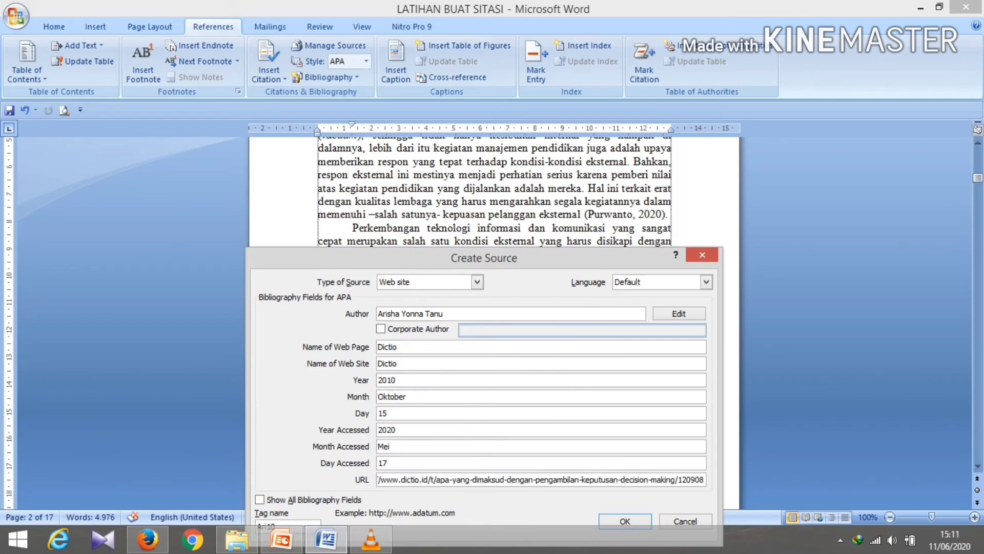
pyautogui.press('Return')
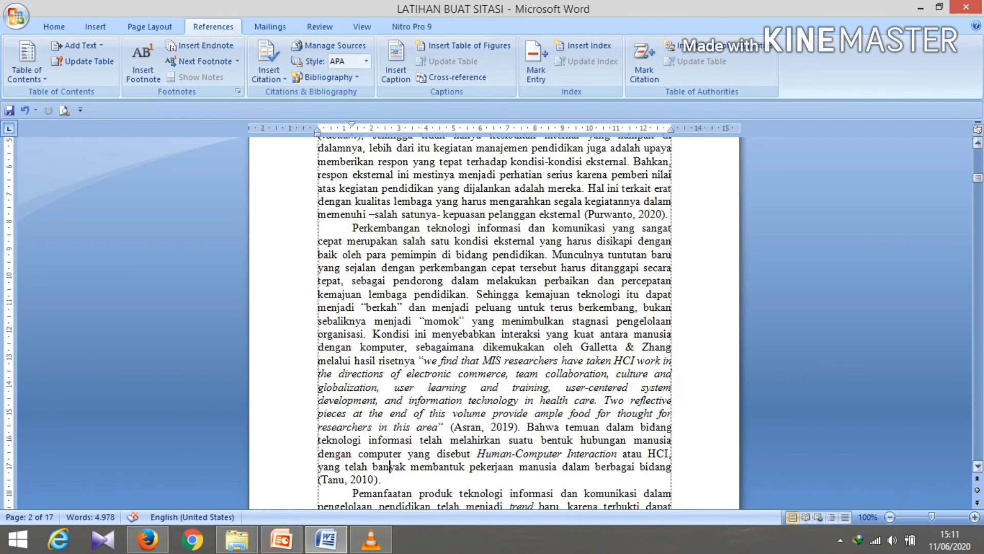
# Return to the article's first page and review the saved sources available for citation
pyautogui.scroll(1, 389, 467)
pyautogui.scroll(4, 495, 323)
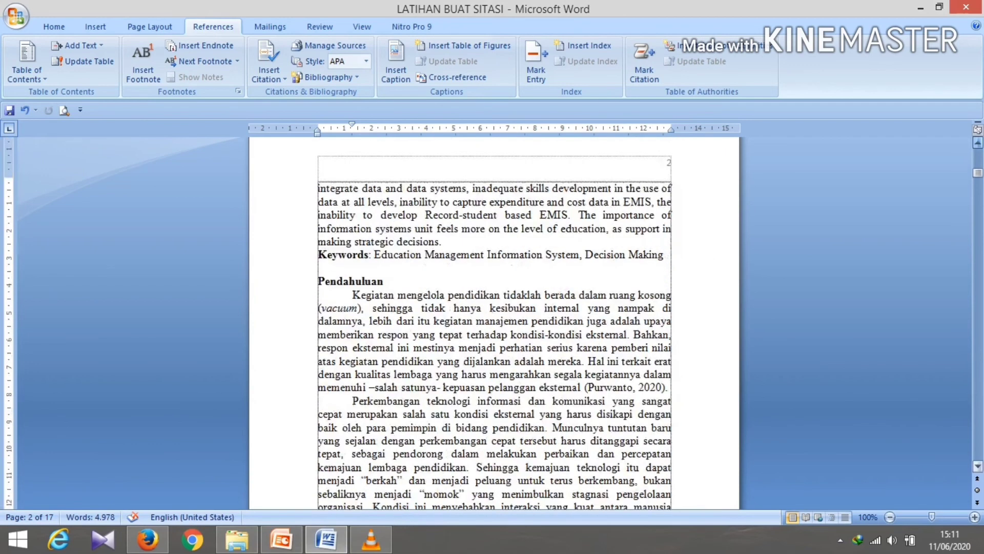
pyautogui.scroll(2, 494, 322)
pyautogui.scroll(12, 495, 323)
pyautogui.click(268, 72)
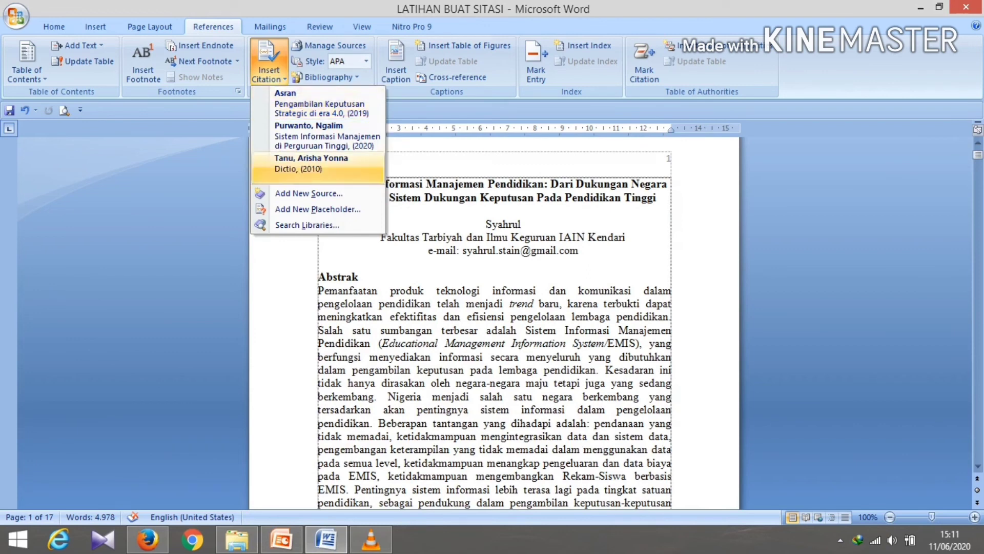
pyautogui.press('Escape')
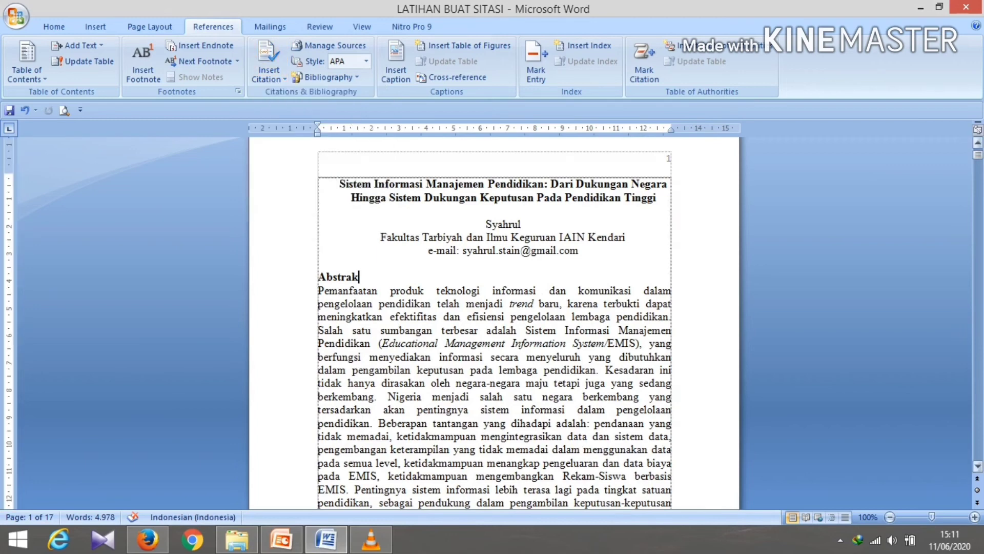
# Insert a bibliography of the cited sources under the DAFTAR PUSTAKA heading at the end of the document
pyautogui.hotkey('ctrl', 'End')
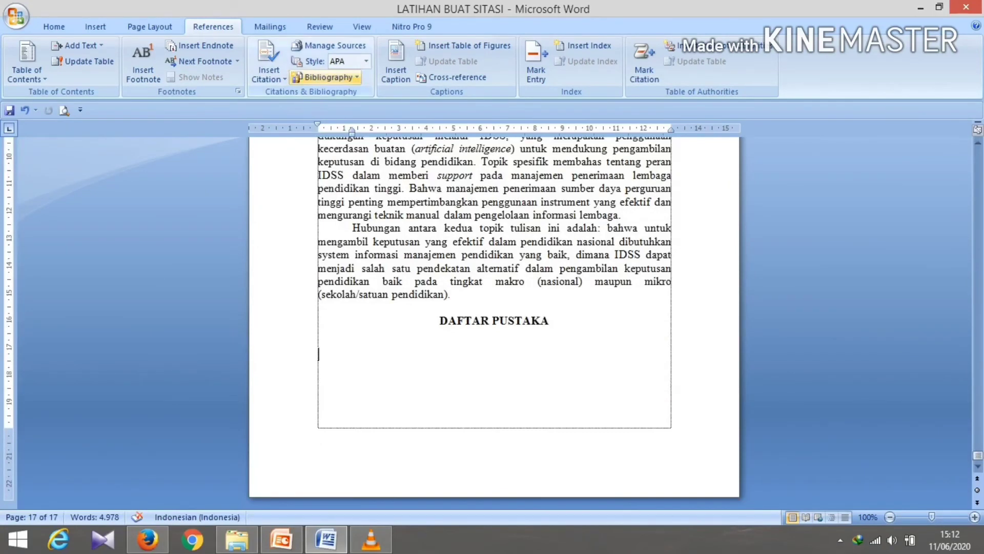
pyautogui.click(326, 77)
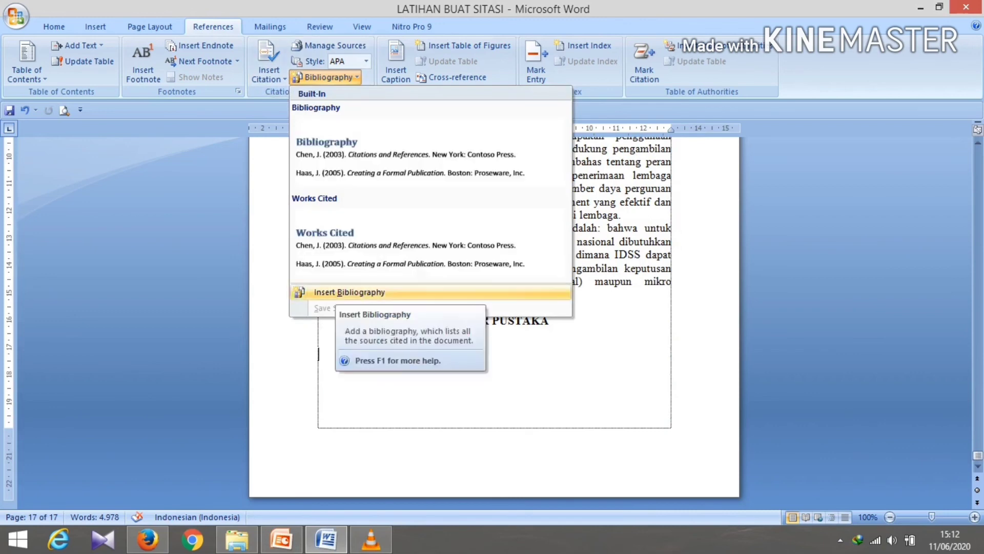
pyautogui.click(349, 292)
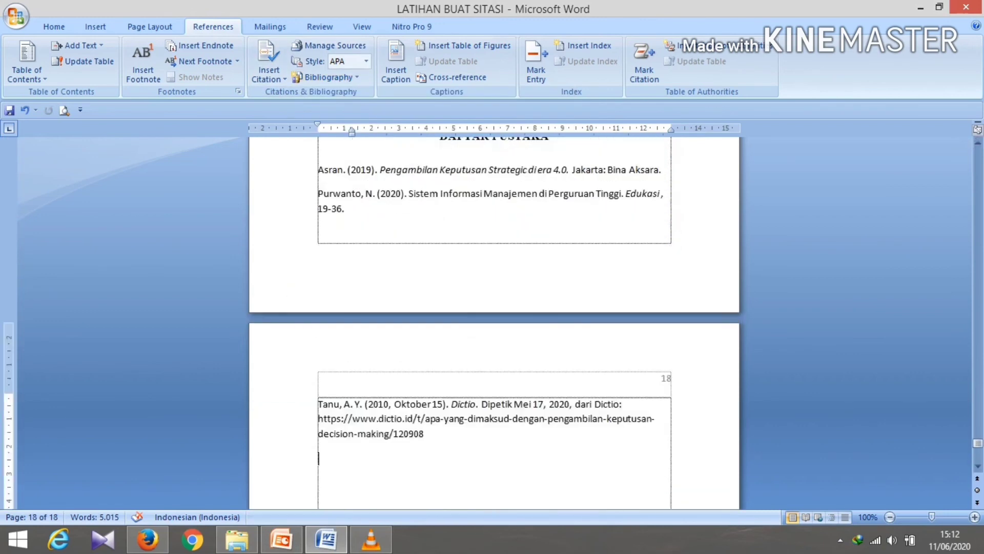
# Examine the book, journal and website entries of the bibliography under DAFTAR PUSTAKA, across the page break
pyautogui.click(345, 209)
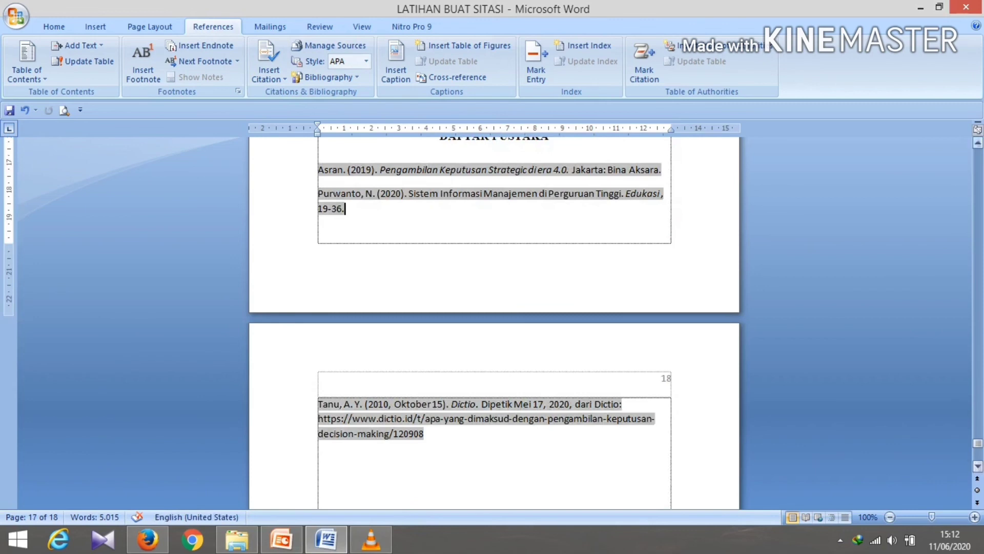
pyautogui.scroll(2, 494, 308)
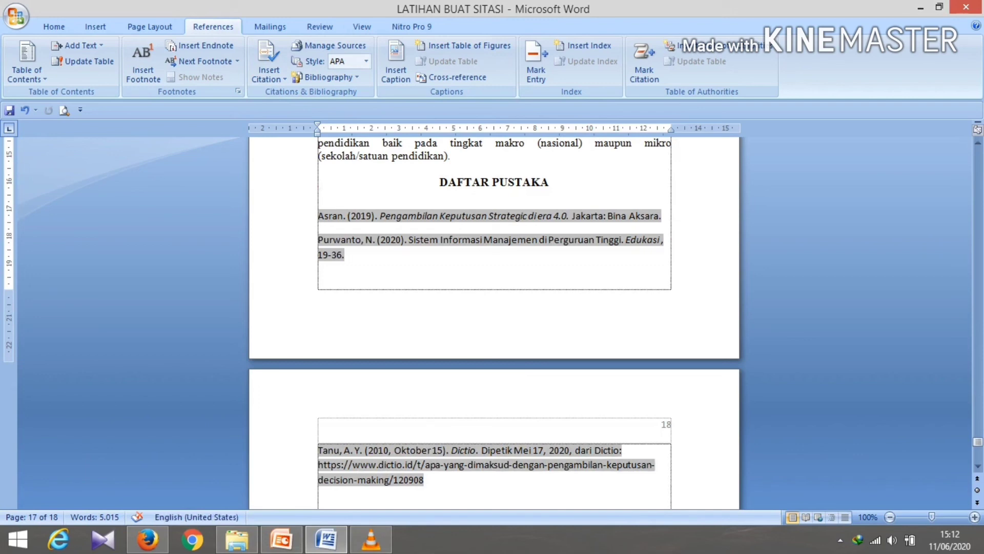
pyautogui.click(550, 182)
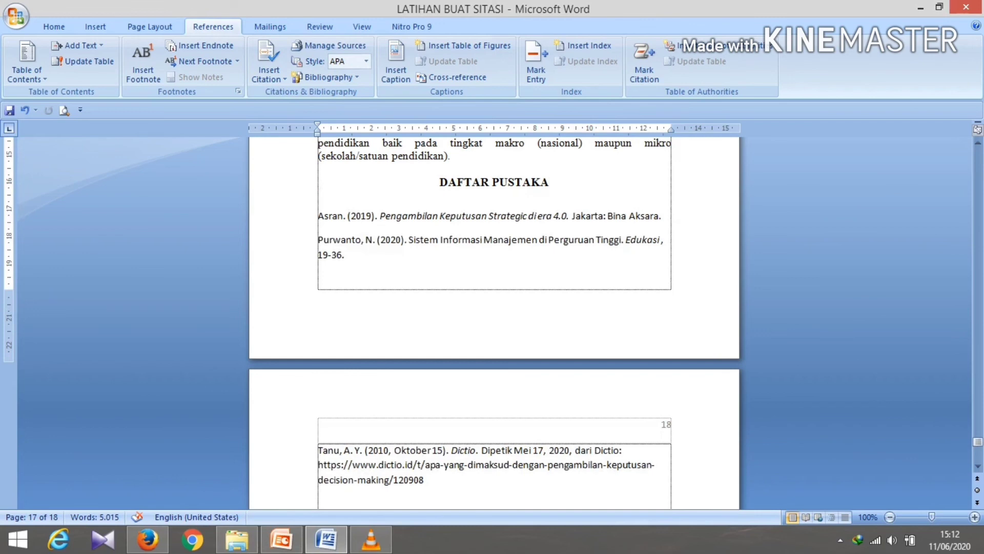
pyautogui.click(550, 215)
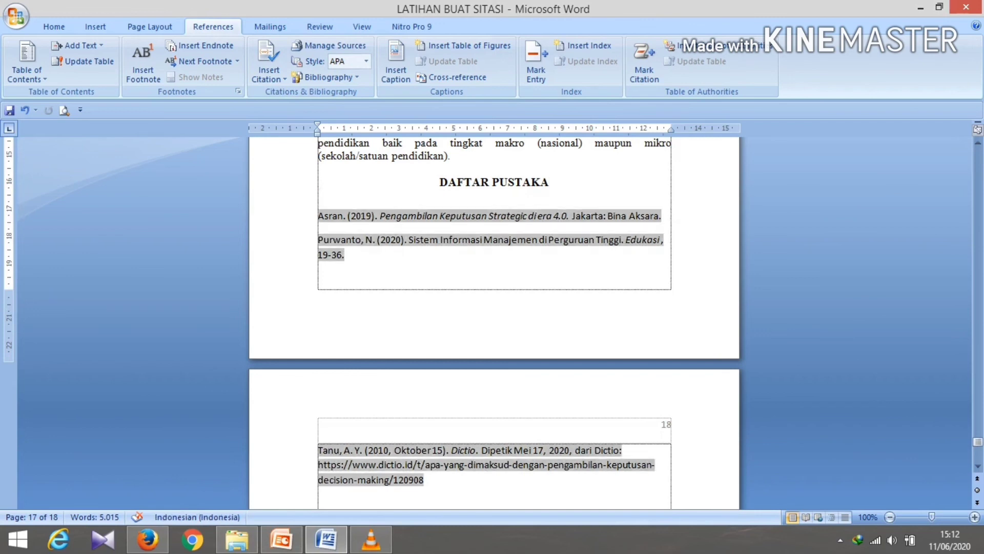
pyautogui.click(345, 255)
pyautogui.click(424, 480)
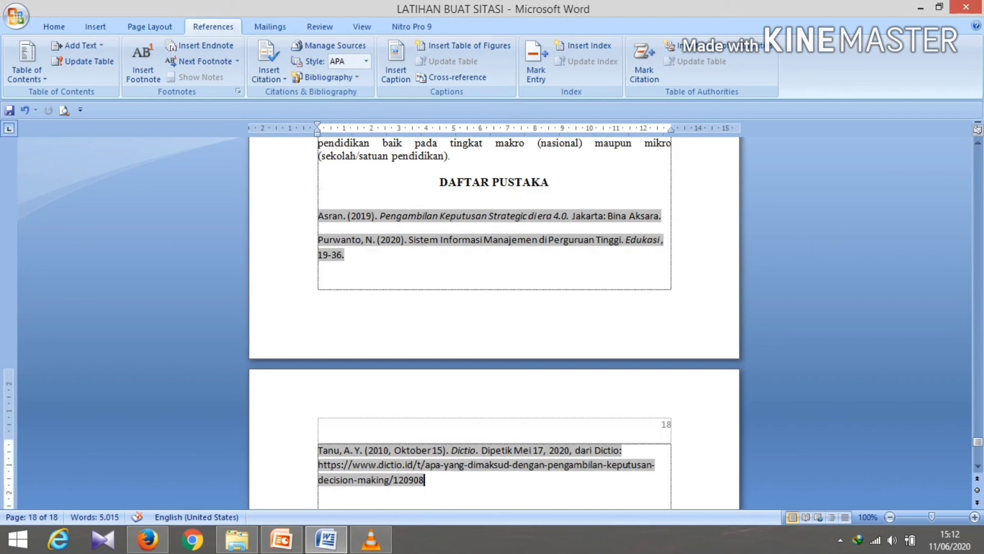
pyautogui.click(345, 254)
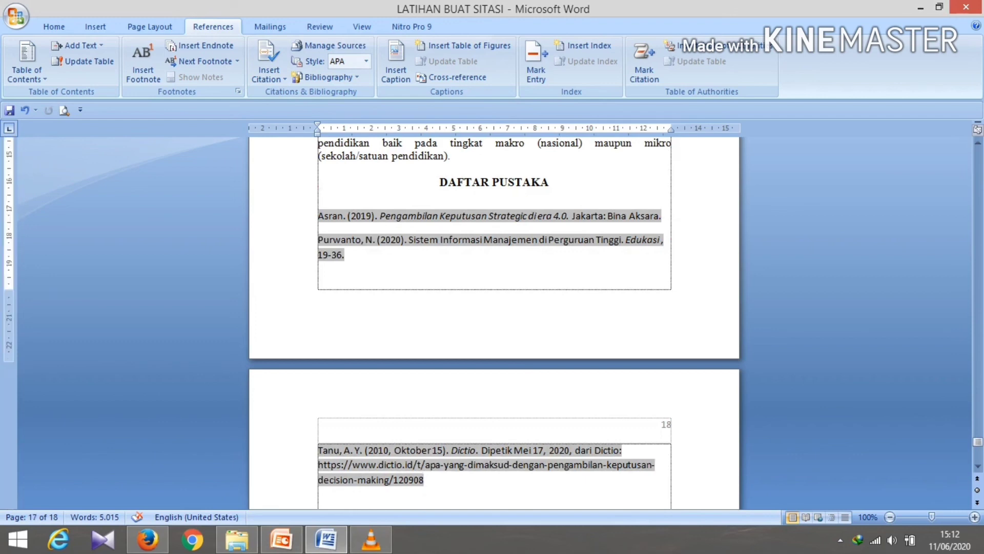
pyautogui.press('Up')
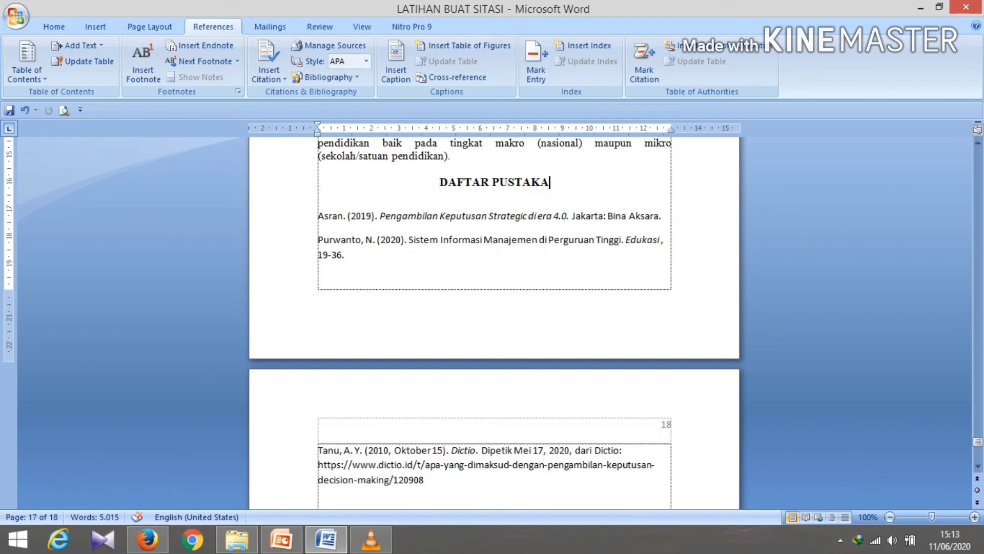
pyautogui.click(496, 246)
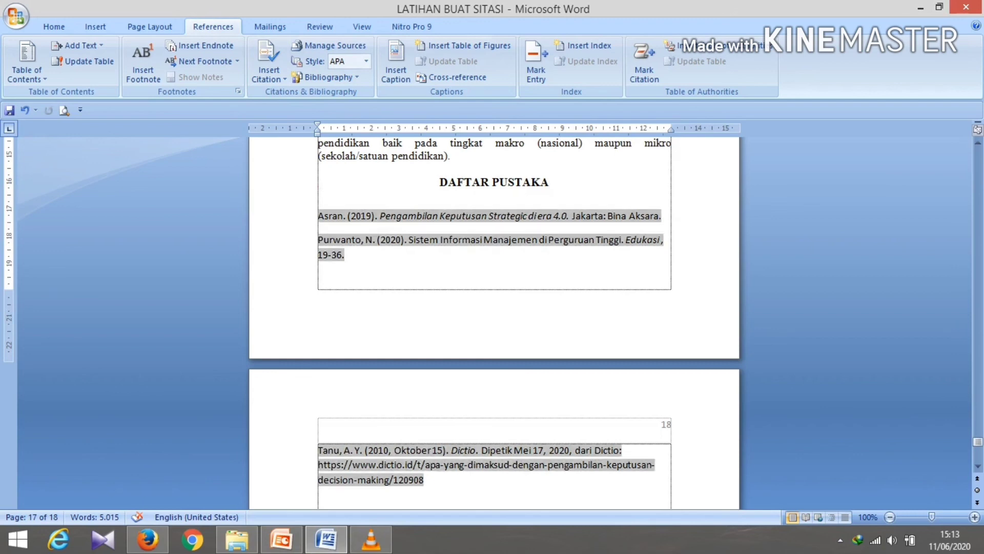